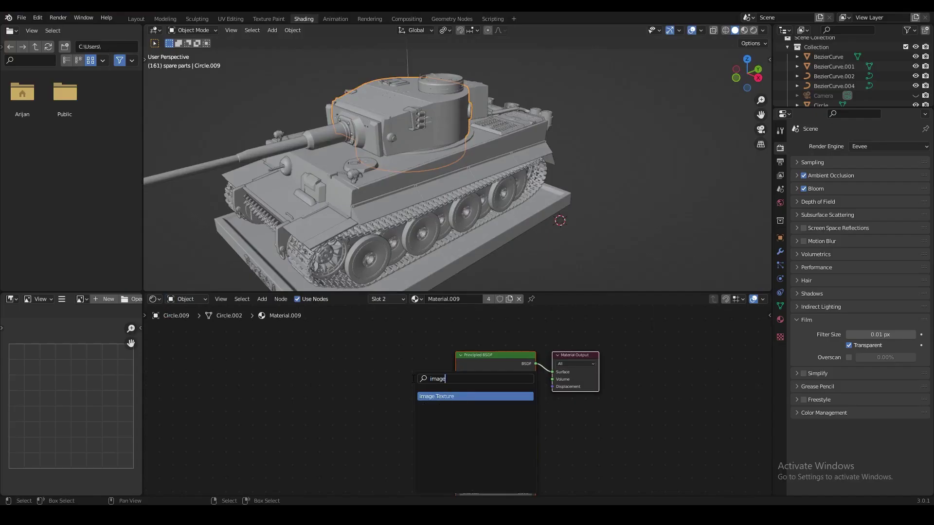
Step: Add an Image Texture node before the Principled BSDF with a new 2048 px UV Grid image named UV_TEST
left_click(445, 397)
left_click(397, 390)
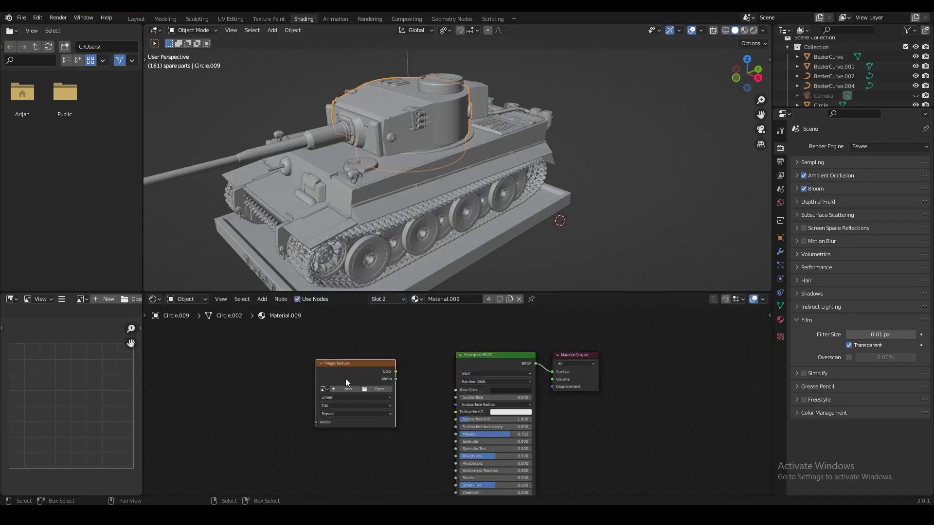
left_click(340, 387)
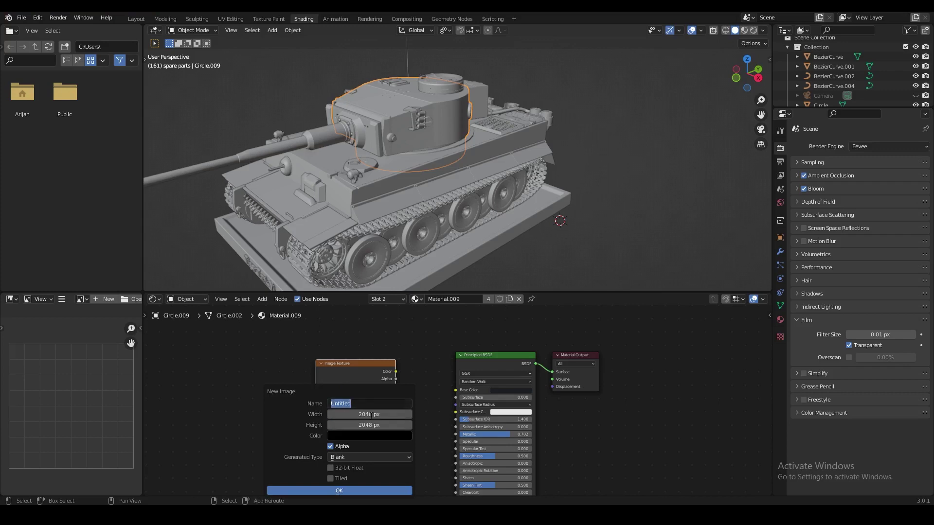
left_click(368, 457)
left_click(343, 435)
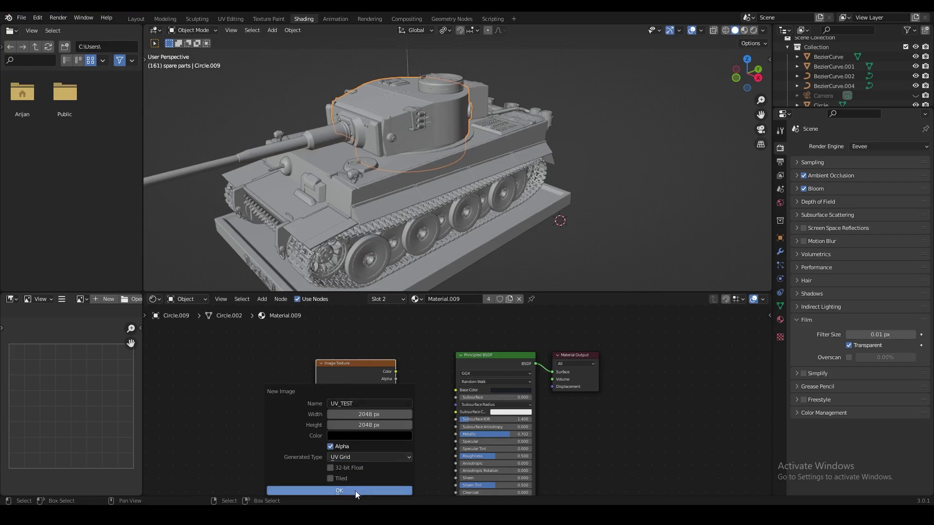
left_click(339, 491)
Step: Connect the UV_TEST node's Color to the shader's Base Color and add Mapping and Texture Coordinate nodes in front of it
left_click_drag(346, 378, 332, 381)
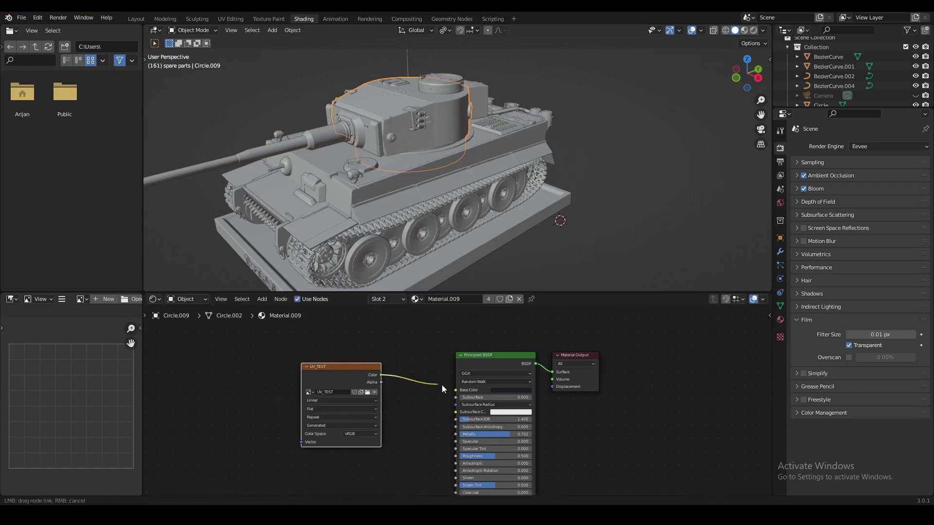
left_click_drag(442, 384, 456, 390)
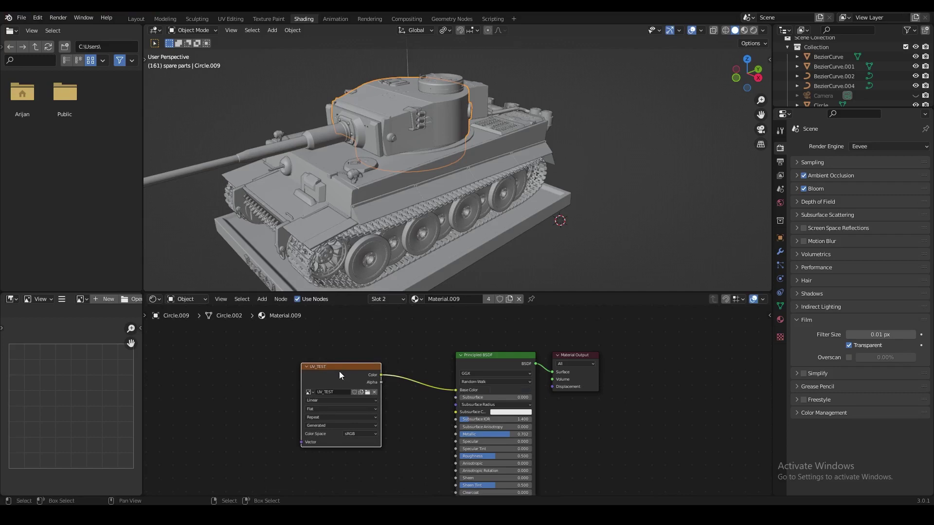
key("ctrl+t")
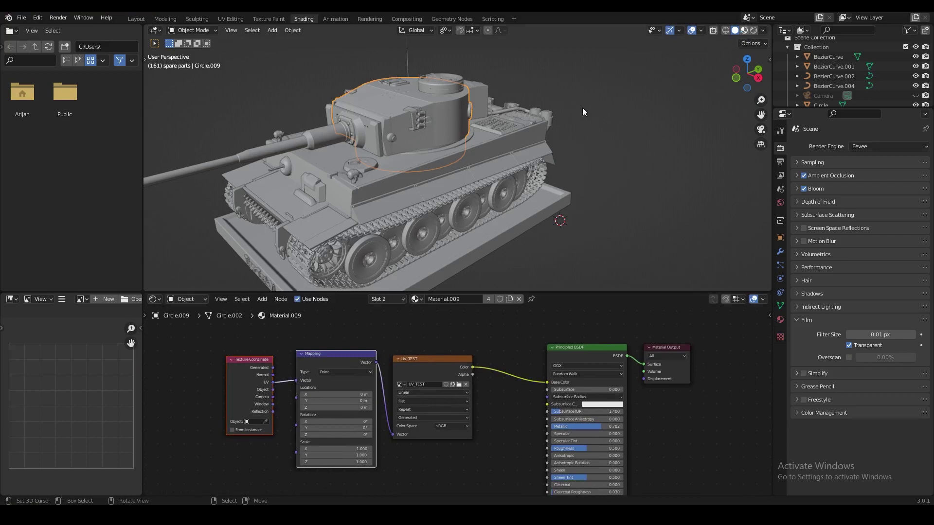
Step: Display the model in Material Preview and assign Material.009 to all faces of the turret shell
key("z")
key("2")
middle_click_drag(446, 129, 520, 231, "shift")
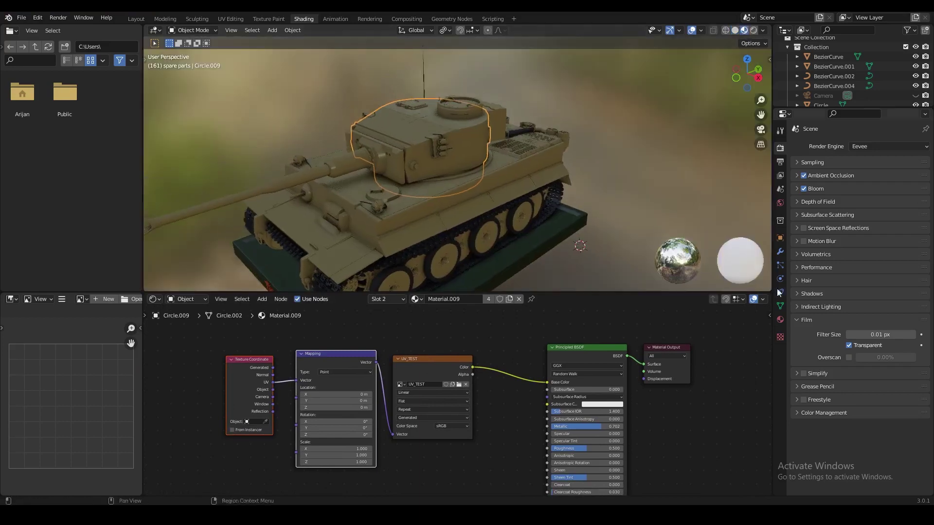
left_click(781, 320)
key("Tab")
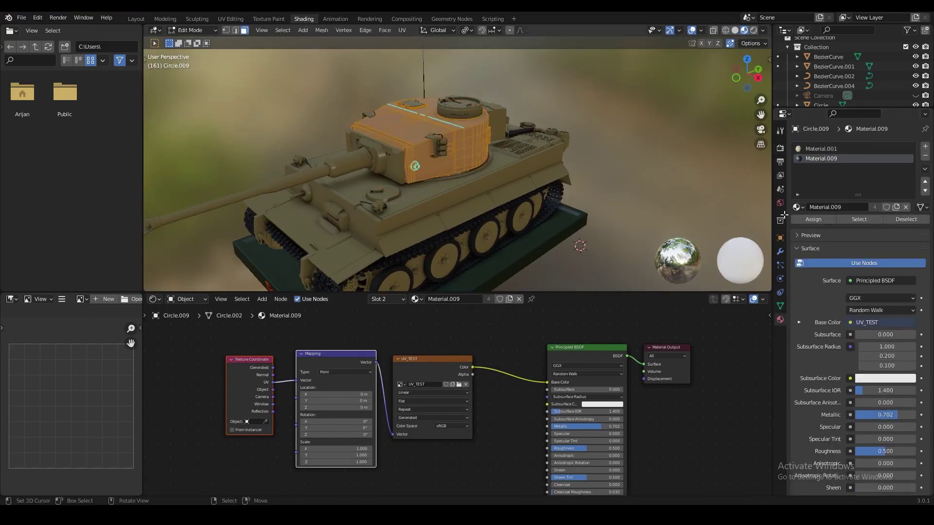
key("Tab")
scroll(503, 158, "up", 5)
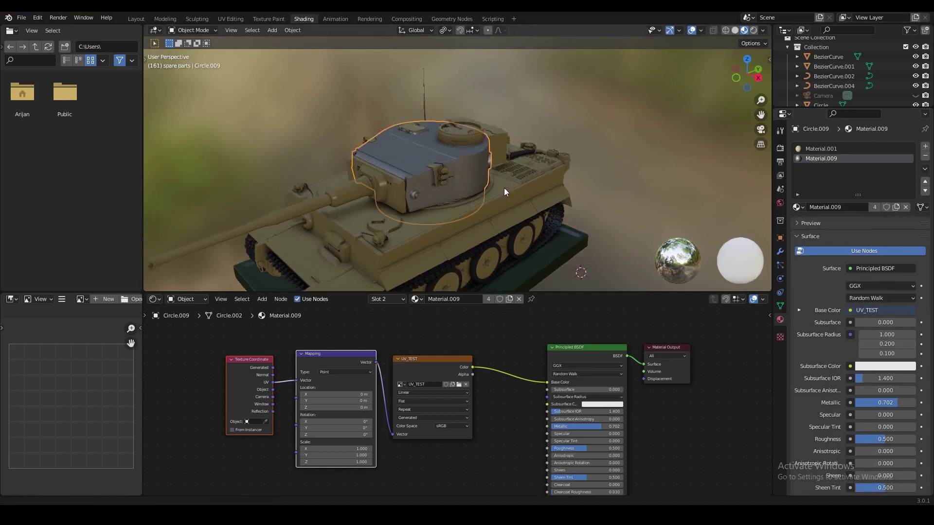
Step: Unwrap the whole turret shell mesh and return to Object Mode
mouse_move(503, 184)
middle_mouse_down()
mouse_move(427, 194)
mouse_move(617, 166)
mouse_move(498, 171)
mouse_move(549, 180)
mouse_move(468, 183)
mouse_move(521, 185)
middle_mouse_up()
key("Tab")
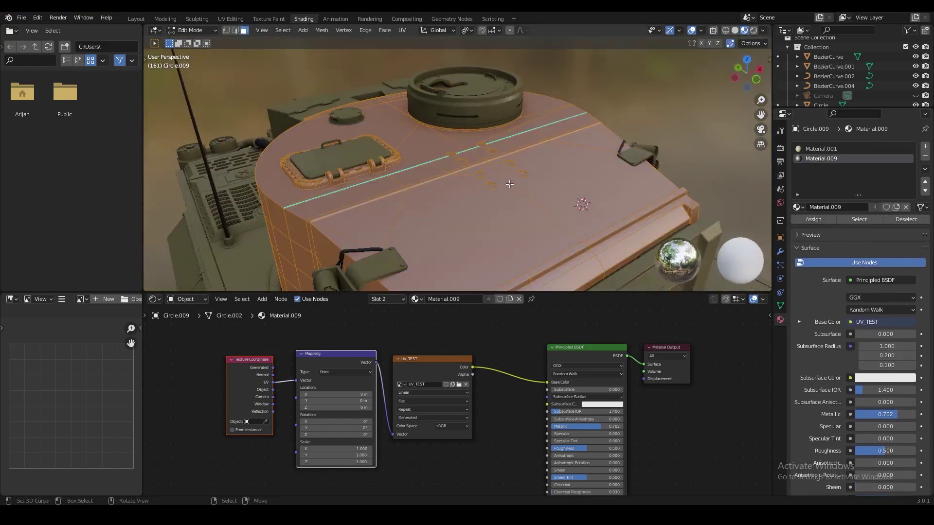
key("u")
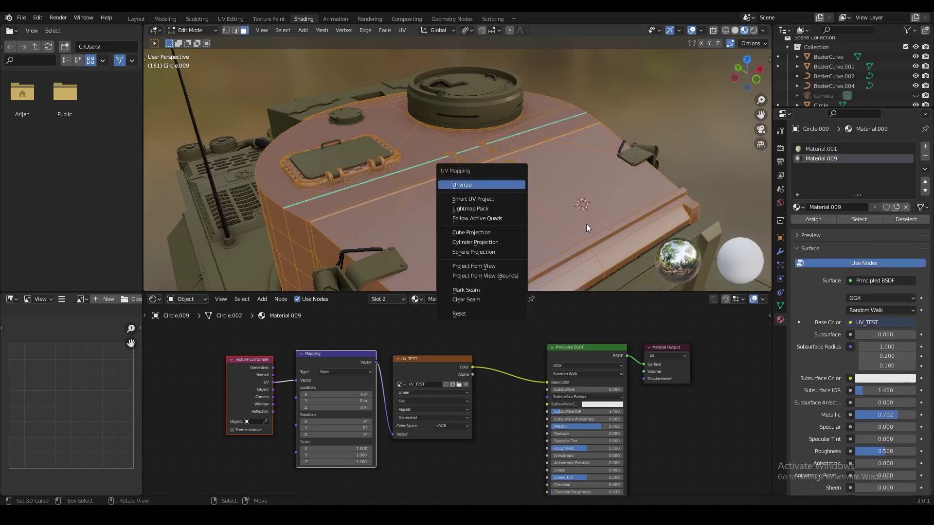
key("Return")
key("Tab")
middle_click_drag(592, 224, 480, 193)
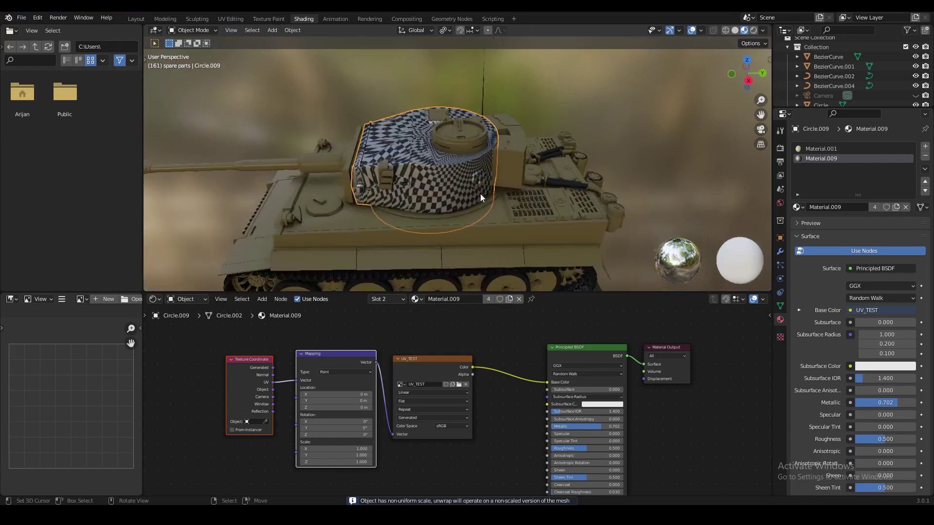
Step: Move the turret shell straight up along Z, clear of the hull, and enlarge the 3D viewport around it
key("g")
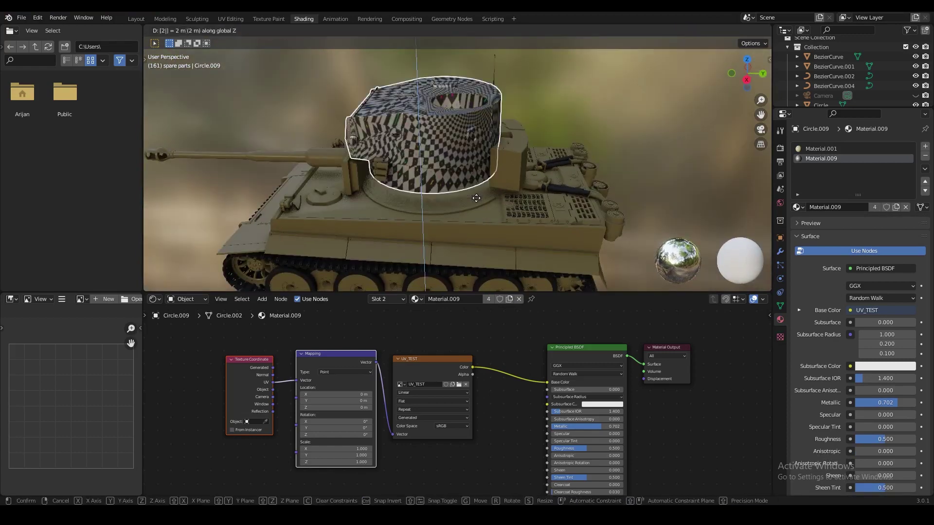
left_click(477, 197)
key("KP_Decimal")
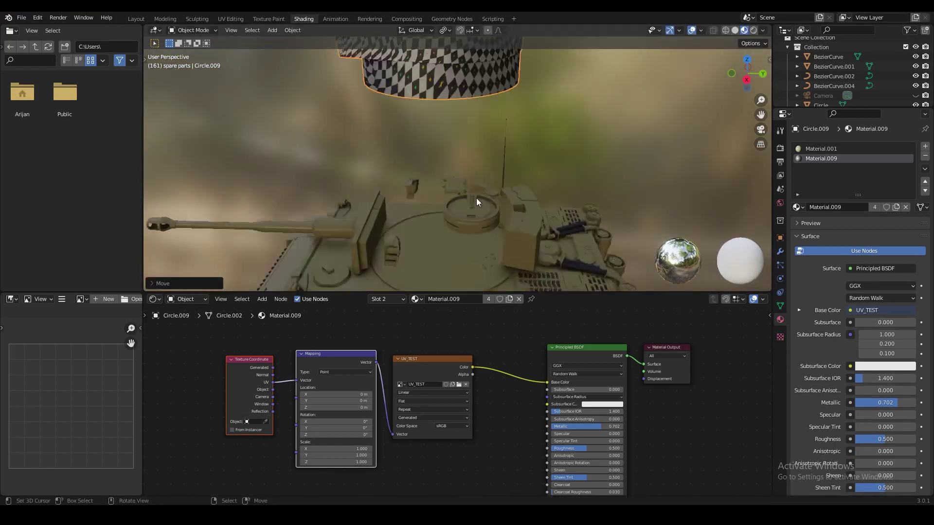
middle_click_drag(477, 198, 493, 286)
left_click_drag(491, 318, 492, 422)
left_click(735, 31)
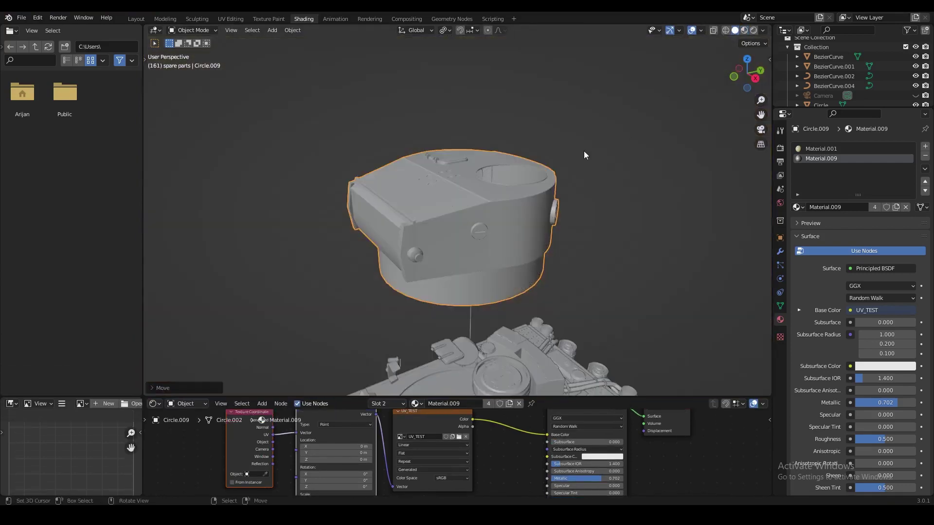
middle_click_drag(584, 153, 634, 163)
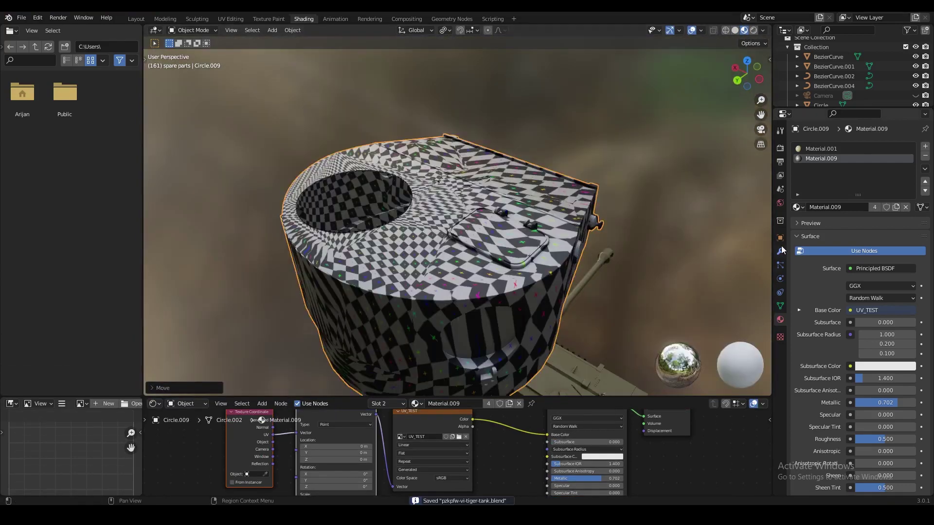
Step: Turn off the viewport display of the turret's Bevel modifier
left_click(780, 252)
left_click(796, 162)
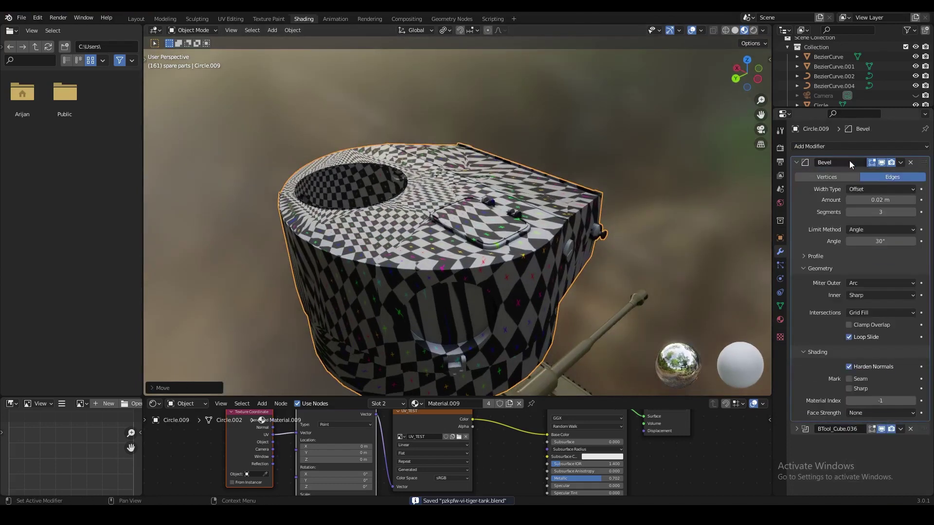
left_click(882, 162)
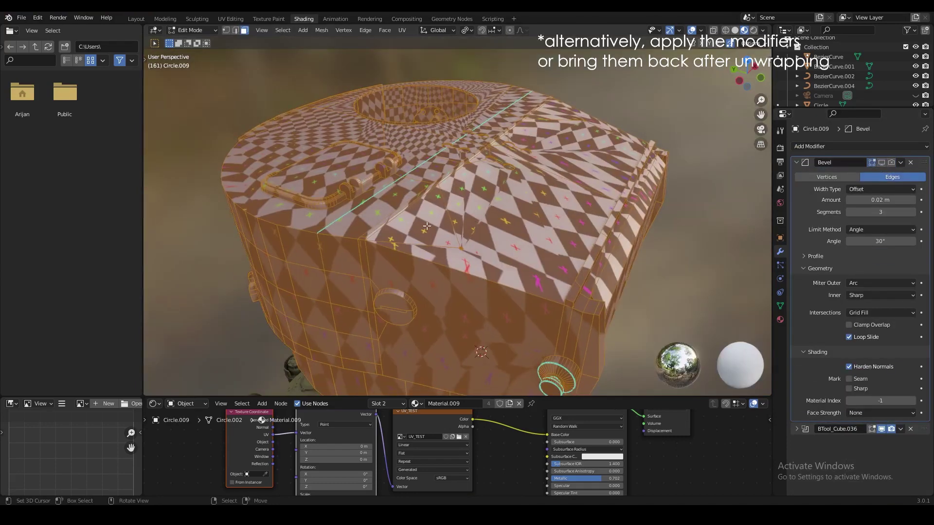
Step: Select all faces of the turret's sloped front roof plate in Edit Mode, using solid shading
left_click(424, 226)
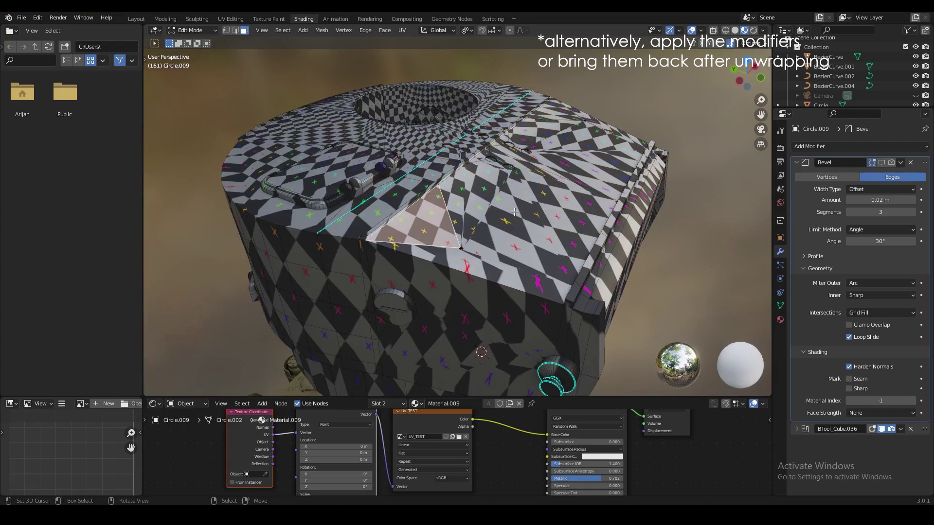
left_click(734, 31)
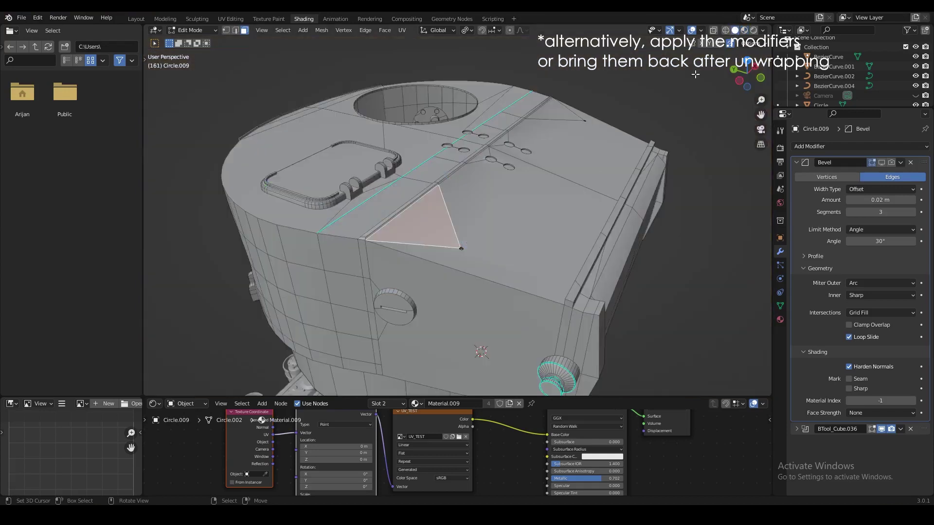
left_click(484, 224, "shift")
left_click(487, 156, "shift")
left_click(507, 151, "shift")
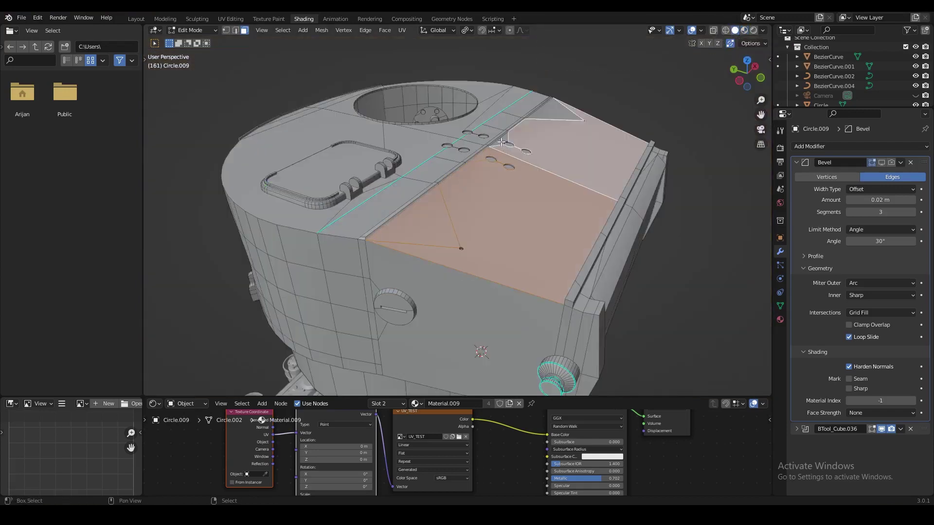
left_click(501, 142, "shift")
left_click(557, 116, "shift")
Step: Reduce the edge selection to the front roof plate's outline and hole rims and mark those edges as seams
middle_click_drag(558, 117, 429, 213)
key("2")
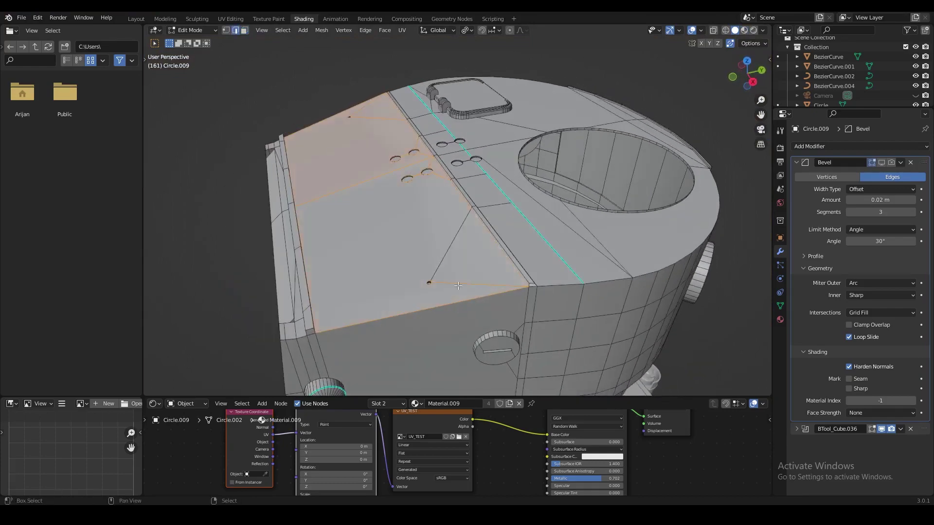
key("alt+z")
scroll(432, 195, "up", 5)
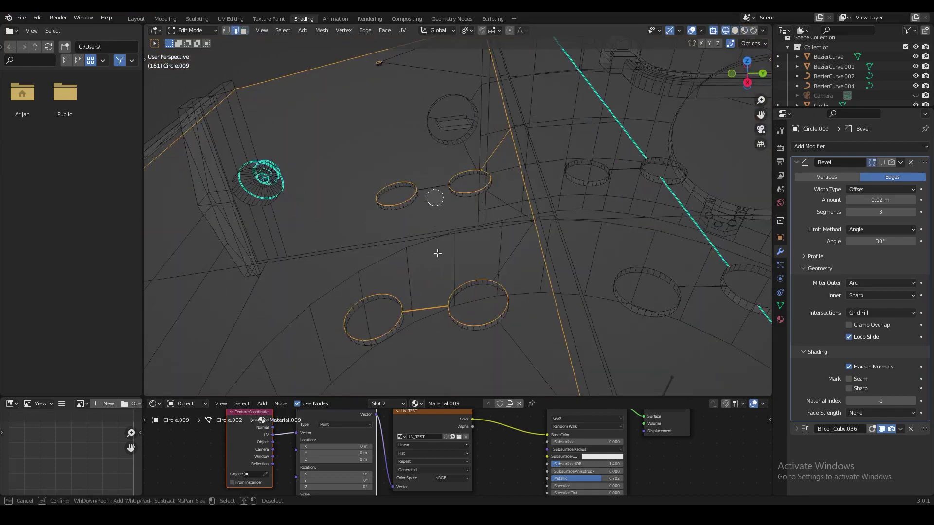
key("shift+z")
left_click(496, 149, "shift")
key("shift+z")
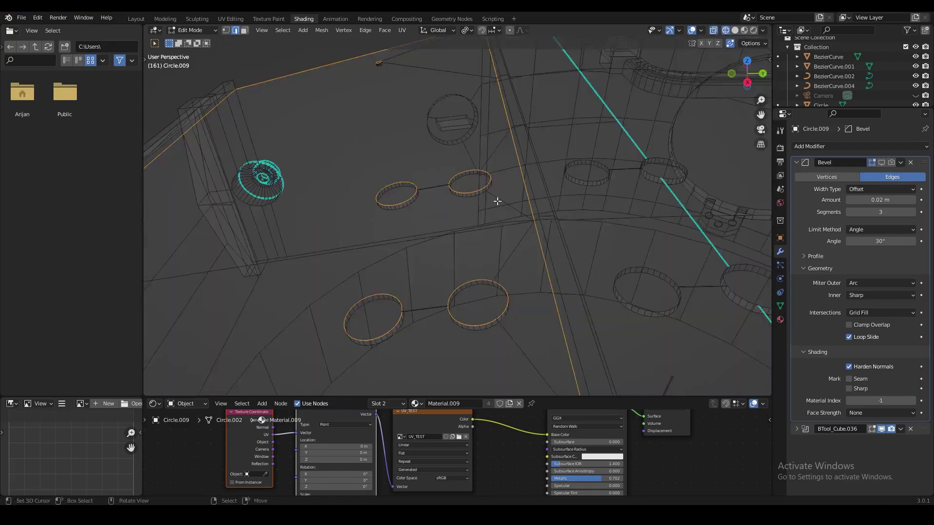
scroll(496, 234, "down", 5)
mouse_move(496, 244)
middle_mouse_down()
mouse_move(605, 233)
mouse_move(553, 229)
mouse_move(506, 202)
mouse_move(431, 200)
mouse_move(503, 217)
middle_mouse_up()
key("alt+z")
key("alt+z")
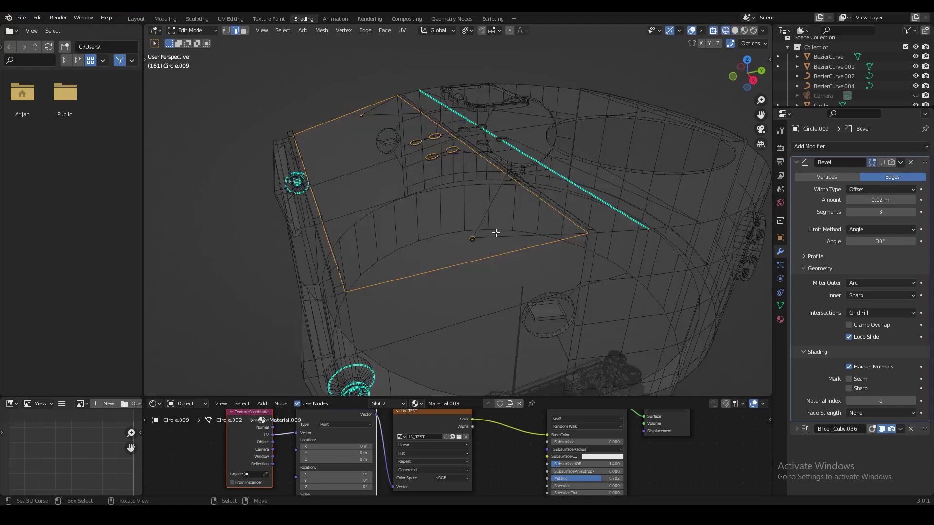
key("ctrl+e")
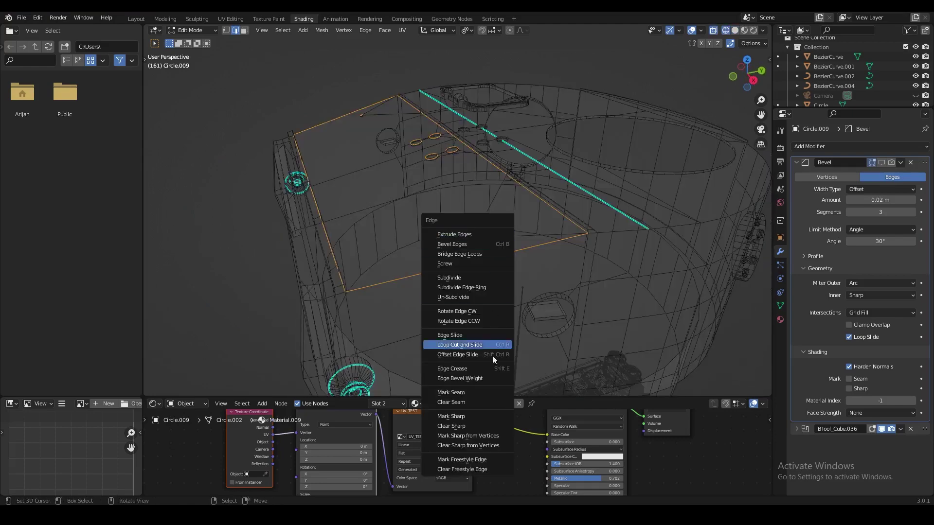
left_click(480, 392)
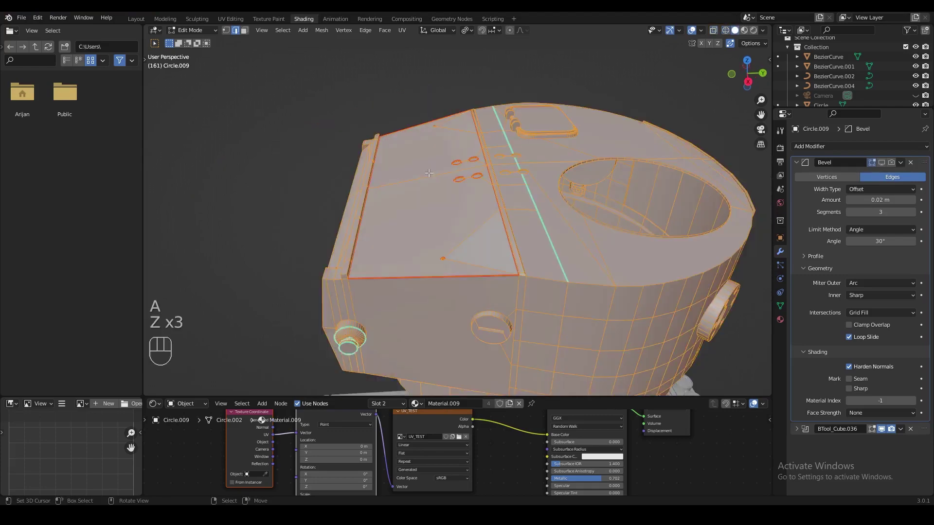
Step: Select the linked faces of the front roof plate within the seams and unwrap them
key("3")
key("a")
key("a")
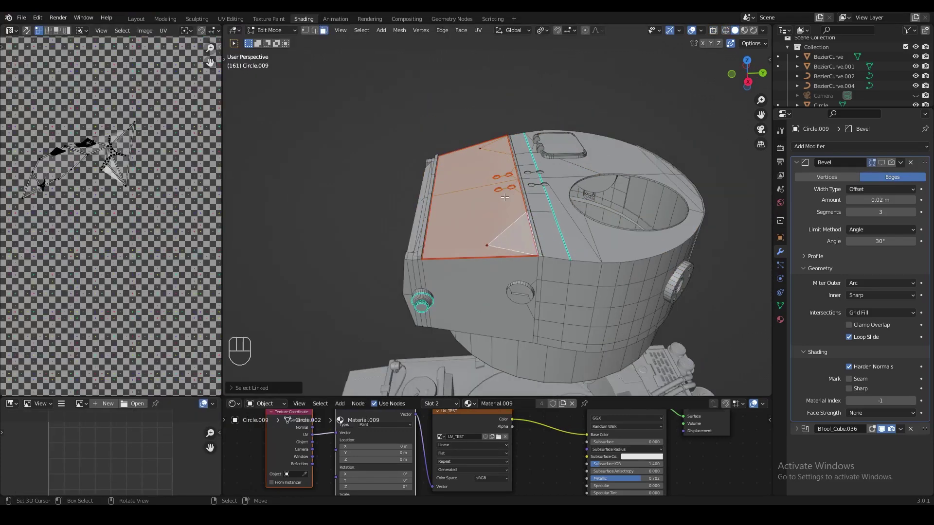
key("u")
left_click(504, 197)
middle_click_drag(28, 176, 124, 174)
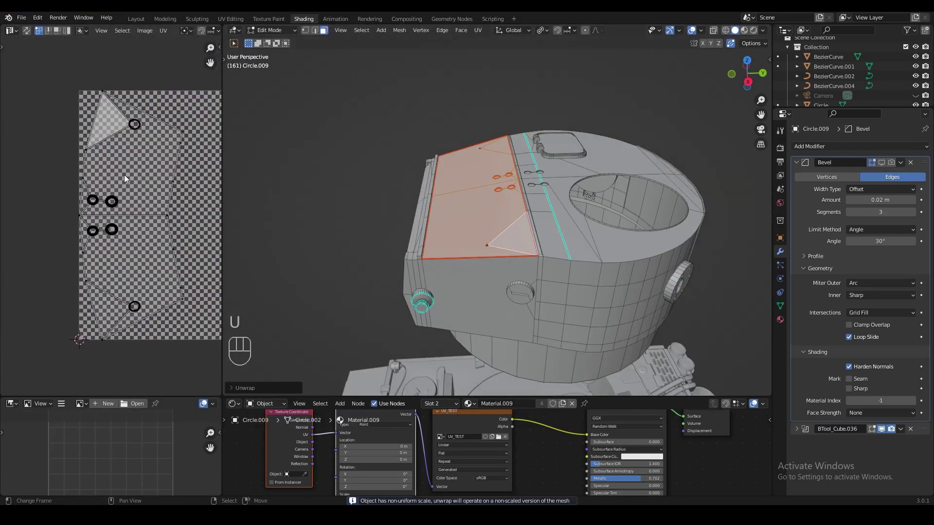
scroll(131, 180, "up", 1)
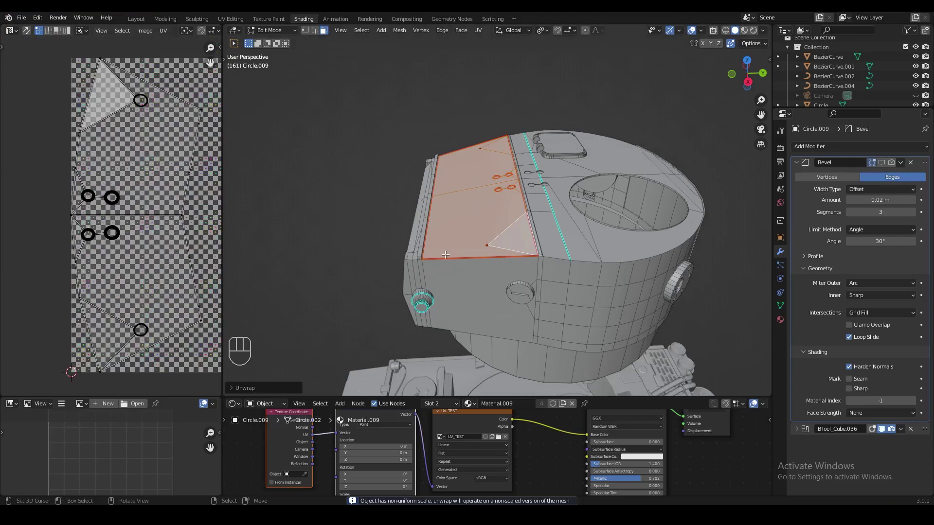
Step: Examine the checker pattern on the front roof plate for stretching in Material Preview, especially around the small holes
middle_click_drag(445, 254, 502, 247)
left_click(746, 30)
mouse_move(535, 219)
middle_mouse_down()
mouse_move(596, 201)
mouse_move(452, 214)
middle_mouse_up()
key("z")
key("z")
scroll(106, 217, "up", 4)
scroll(106, 217, "up", 2)
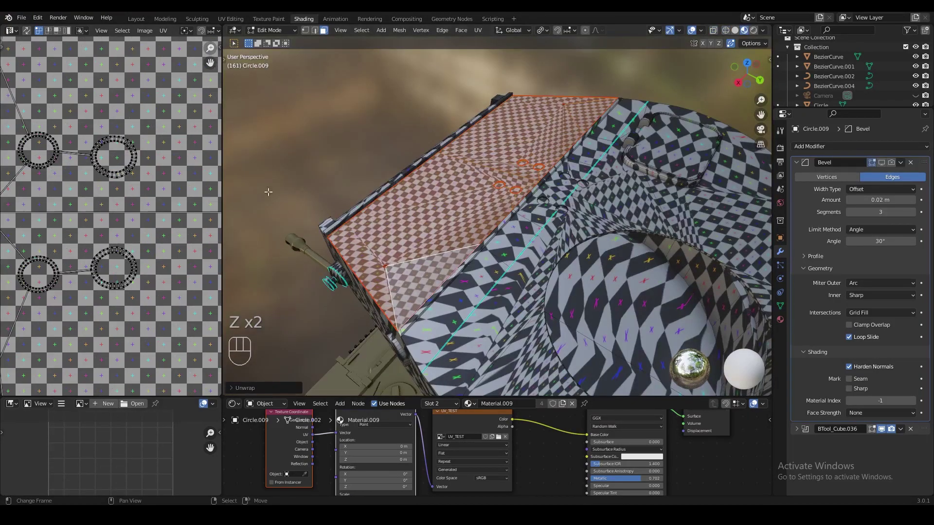
middle_click_drag(268, 192, 518, 168)
scroll(115, 190, "down", 2)
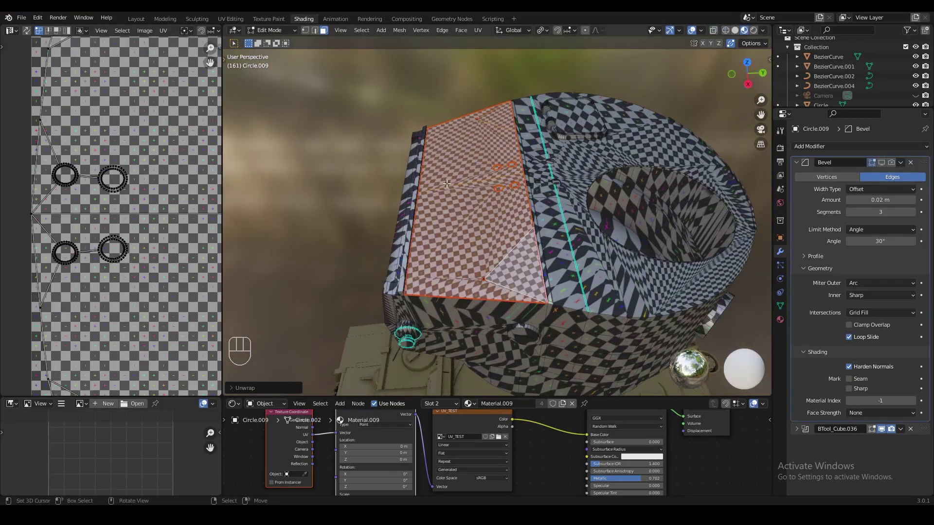
key("z")
scroll(486, 189, "up", 2)
key("z")
scroll(488, 191, "up", 5)
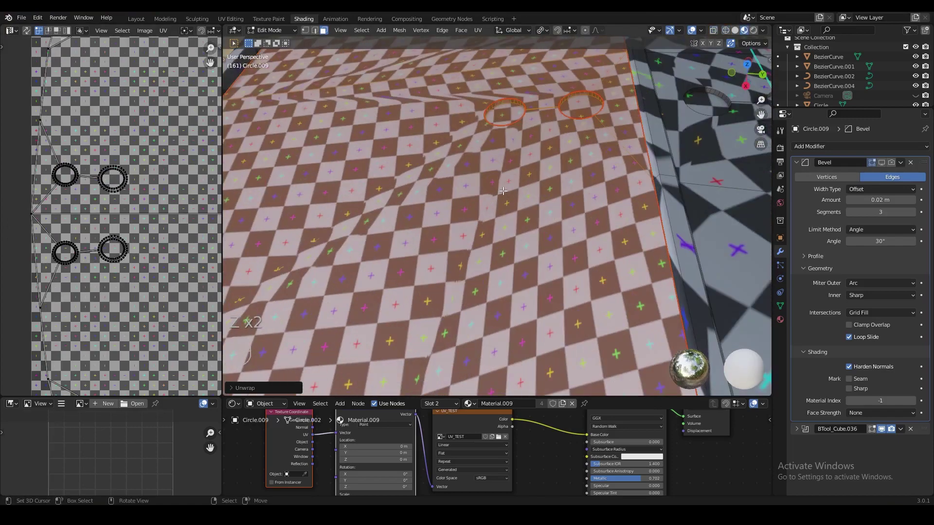
middle_click_drag(509, 190, 466, 195)
scroll(466, 196, "down", 7)
middle_click_drag(463, 242, 490, 223)
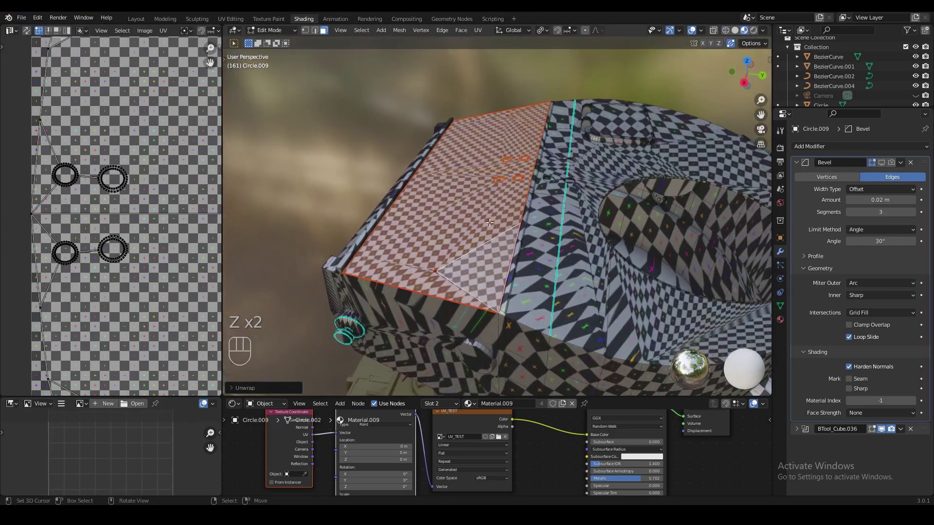
Step: Unwrap the selected front roof plate again
key("u")
left_click(485, 239)
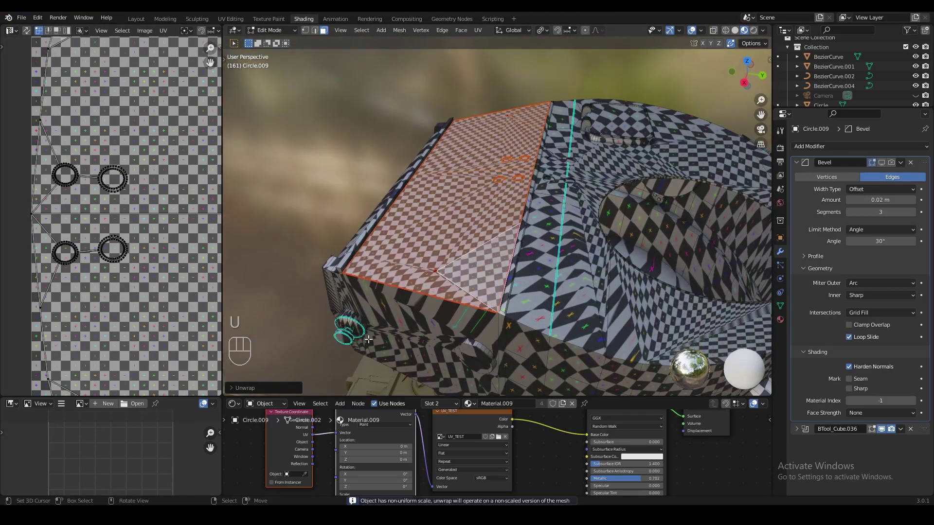
Step: Change the front roof plate's unwrap method to Conformal
left_click(256, 387)
left_click(294, 343)
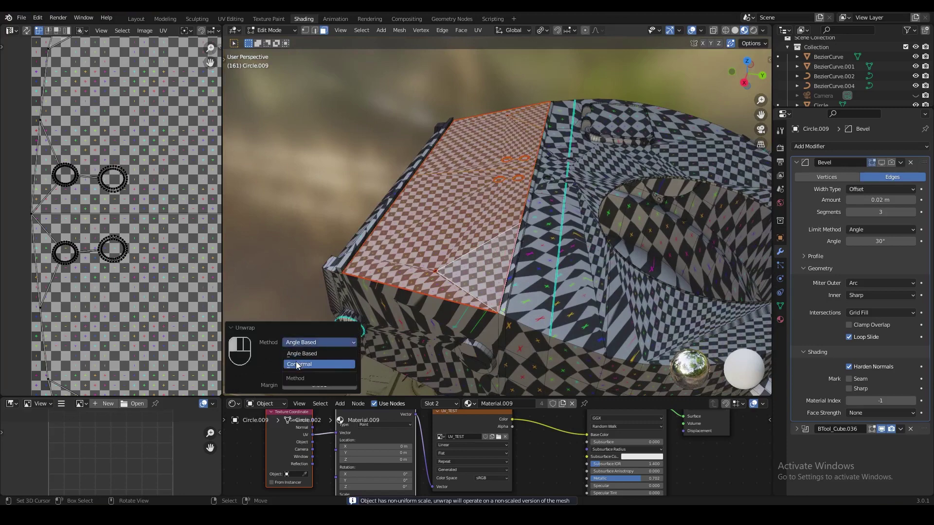
left_click(298, 365)
scroll(147, 231, "down", 4)
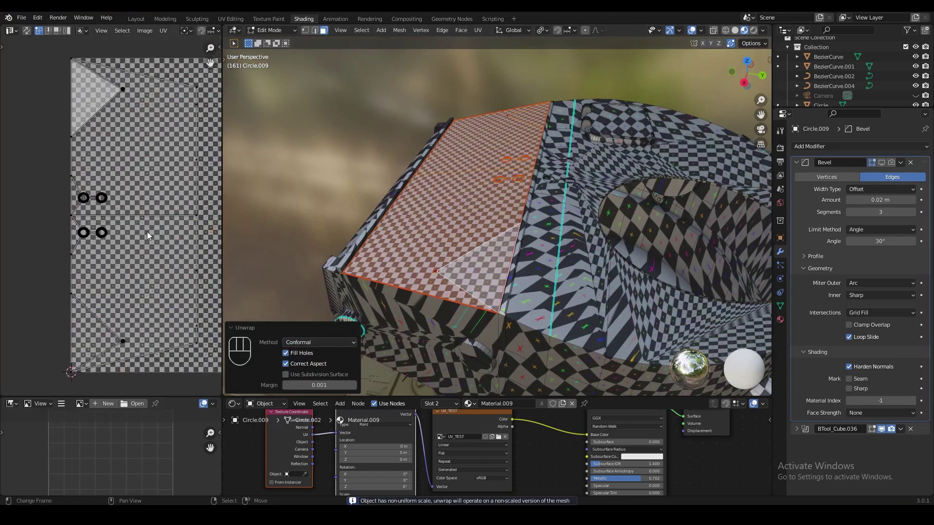
middle_click_drag(156, 231, 112, 229)
Step: Select the rear roof plate's faces around the cupola opening, rectangular hatch and small holes
middle_click_drag(356, 252, 423, 251)
key("Tab")
scroll(438, 252, "up", 3)
middle_click_drag(497, 246, 477, 245)
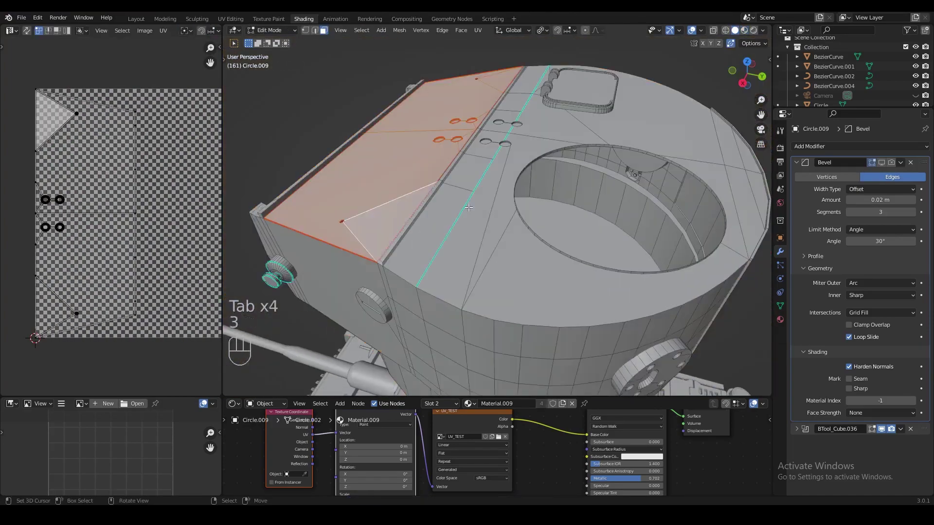
key("ctrl+z")
left_click(720, 131, "shift")
middle_click_drag(720, 131, 506, 146)
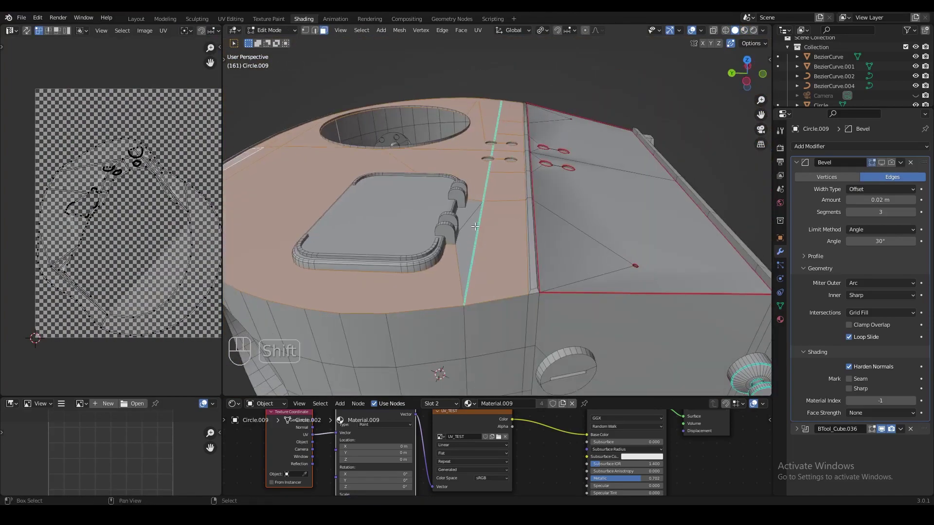
Step: Deselect the interior edges of the rear roof plate around the rectangular hatch and cupola opening in edge mode
key("z")
key("z")
middle_click_drag(506, 204, 399, 209)
key("2")
key("c")
middle_click_drag(394, 170, 340, 273)
key("z")
key("z")
key("c")
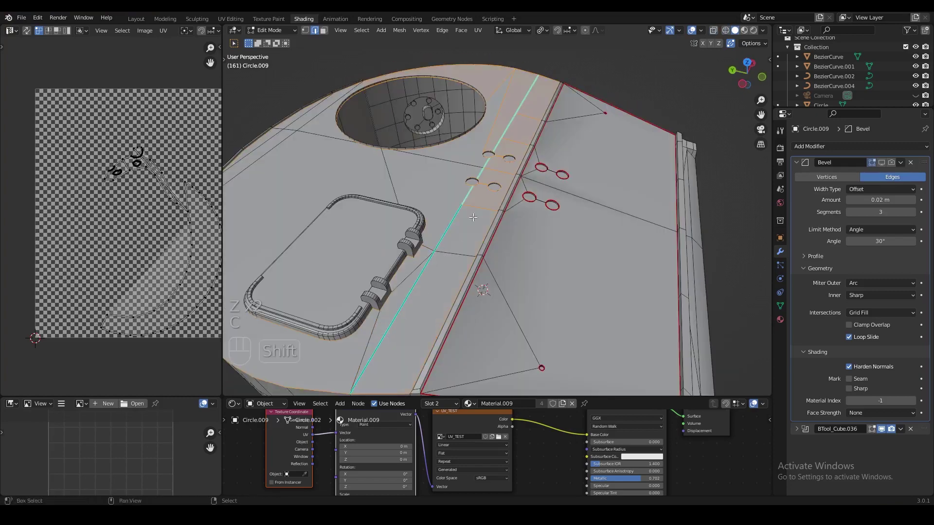
Step: Remove the remaining inner edges near the small holes and mark the rear roof plate's outline and openings as seams
scroll(475, 204, "up", 2)
key("z")
key("c")
mouse_move(477, 211)
middle_mouse_down()
mouse_move(496, 130)
mouse_move(540, 68)
middle_mouse_up()
middle_click_drag(496, 58, 509, 142, "shift")
right_click(350, 144)
middle_click_drag(350, 145, 548, 241)
scroll(411, 223, "down", 3)
key("ctrl+e")
left_click(545, 244)
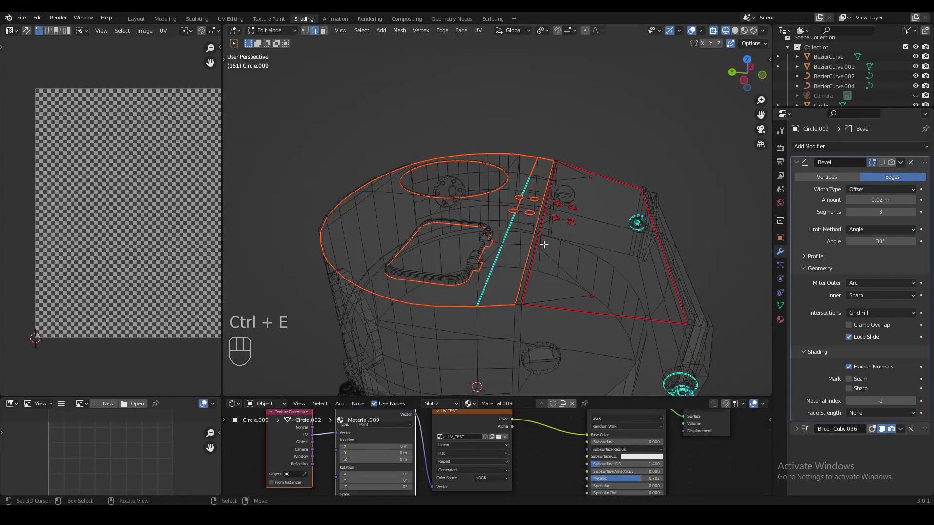
Step: Select the linked faces of the rear roof plate within the seams and unwrap them
key("3")
key("a")
key("a")
key("l")
key("z")
key("u")
left_click(546, 234)
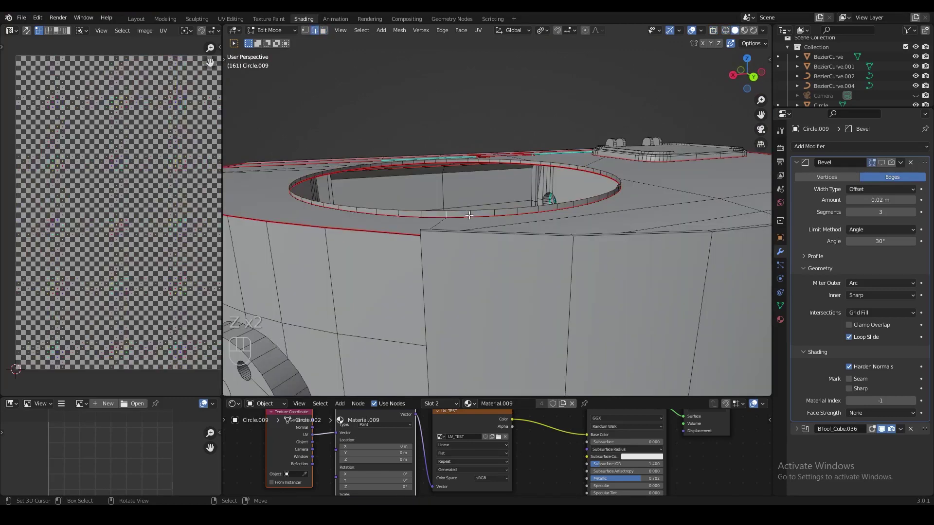
Step: Mark the picked edge on the cupola opening's rim as a seam and select the rim's face loop
key("ctrl+e")
left_click(498, 221)
middle_click_drag(550, 223, 529, 233)
key("3")
right_click(445, 245, "alt")
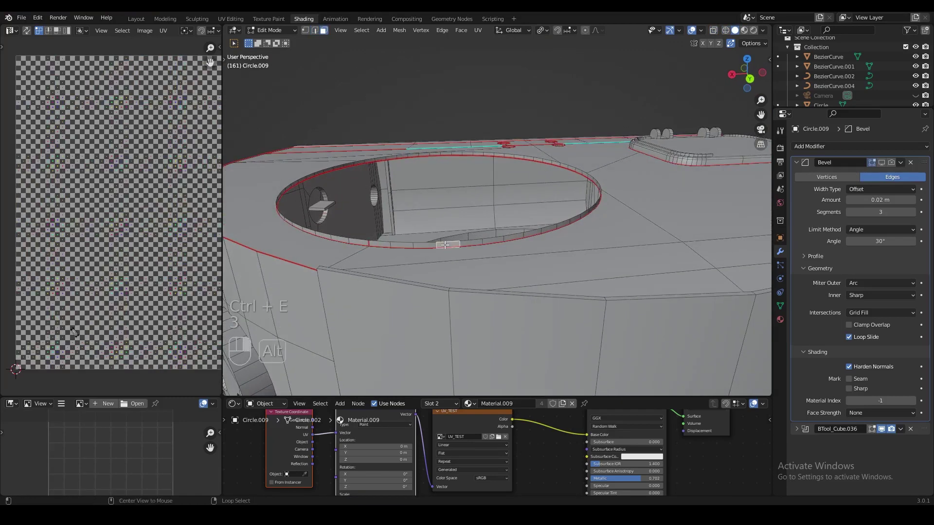
Step: Select the whole turret mesh, unwrap it along the marked seams and return to the rim selection
key("3")
key("z")
key("z")
key("a")
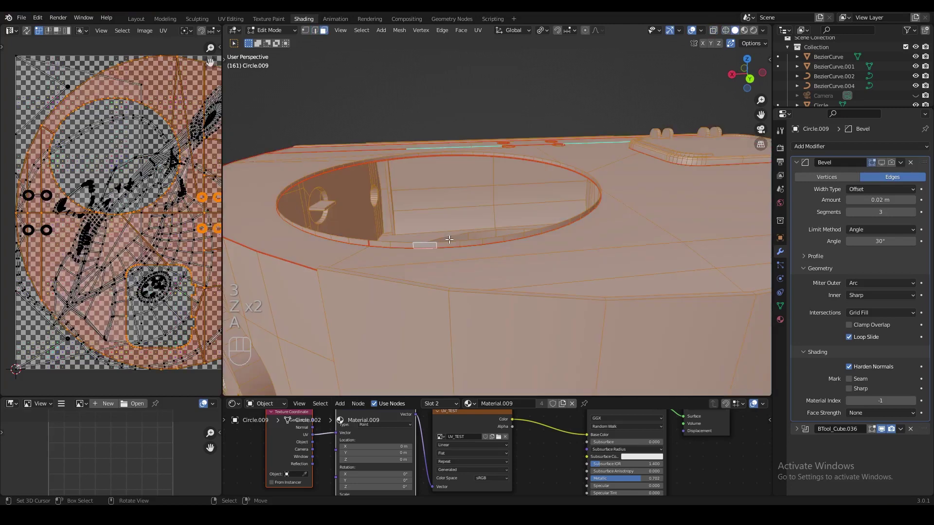
key("u")
key("ctrl+z")
key("z")
key("Tab")
key("Tab")
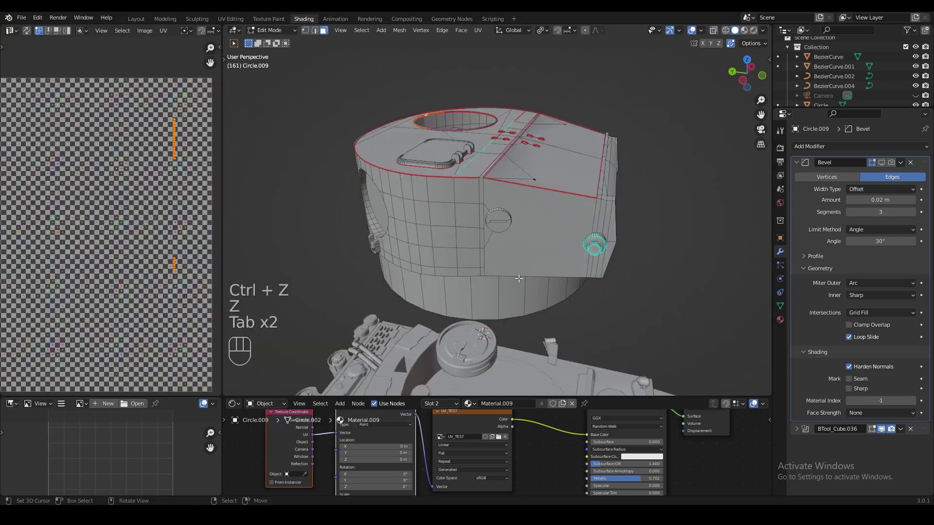
Step: Select the lower edge loop of the turret's side wall, just above the base ring
key("3")
right_click(550, 266)
middle_click_drag(553, 269, 558, 212)
key("2")
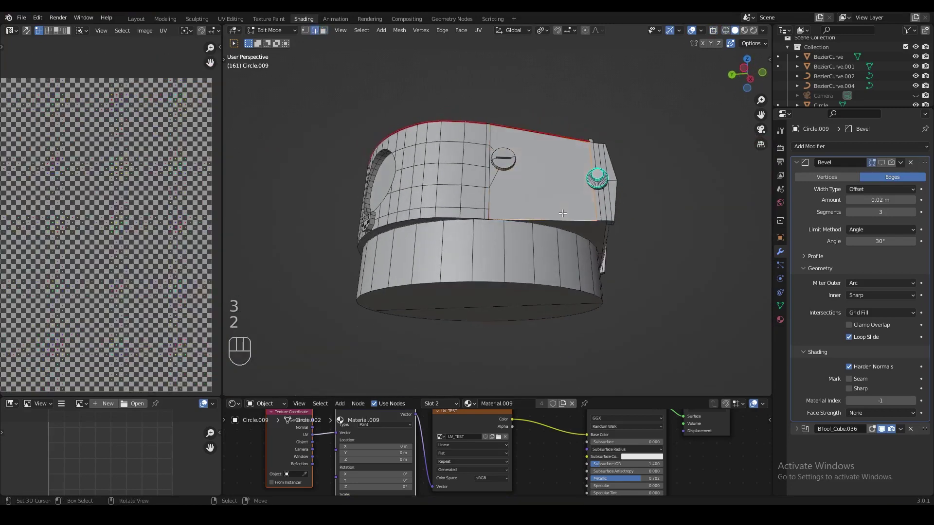
scroll(563, 213, "up", 2)
key("z")
key("z")
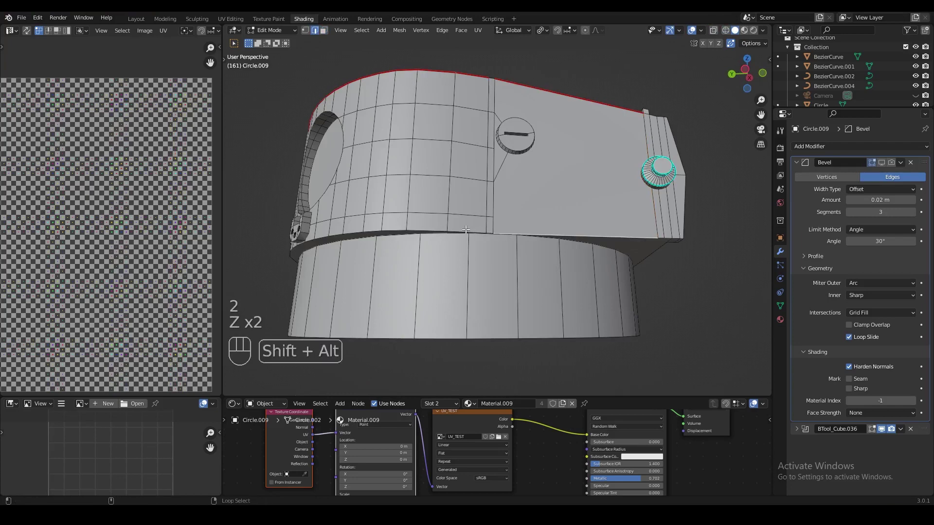
right_click(466, 229, "alt+shift")
Step: Extend the edge selection along the turret side wall's lower border and up its front edge
middle_click_drag(466, 229, 564, 219)
key("z")
mouse_move(423, 218)
middle_mouse_down()
mouse_move(521, 211)
mouse_move(538, 194)
mouse_move(469, 194)
mouse_move(441, 178)
mouse_move(487, 179)
middle_mouse_up()
key("z")
key("z")
key("z")
mouse_move(487, 179)
middle_mouse_down()
mouse_move(544, 200)
mouse_move(545, 170)
middle_mouse_up()
key("z")
key("z")
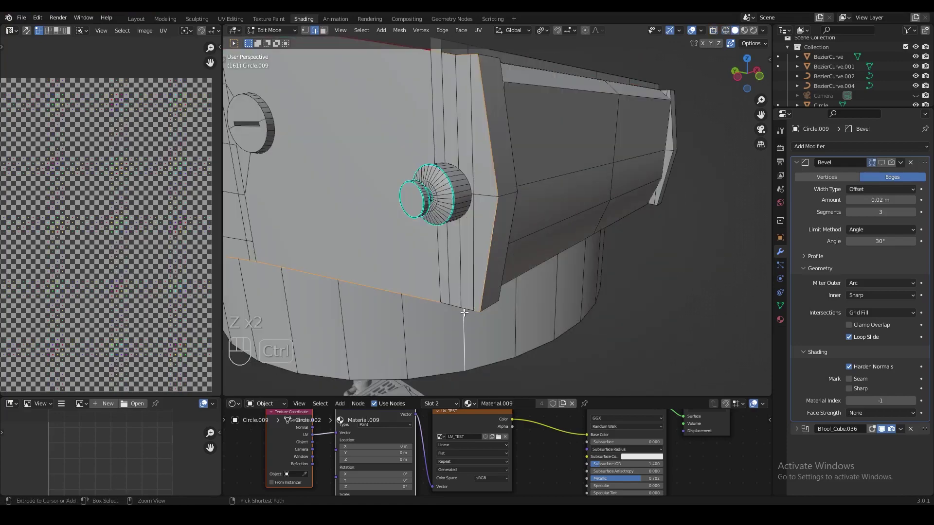
Step: Undo the stray base ring edge pick and complete the side wall's outline around the front corners
key("ctrl+z")
key("z")
mouse_move(515, 243)
middle_mouse_down()
mouse_move(459, 256)
mouse_move(509, 208)
mouse_move(403, 199)
mouse_move(506, 265)
mouse_move(490, 170)
middle_mouse_up()
key("z")
key("z")
key("z")
key("z")
key("z")
scroll(467, 243, "up", 3)
right_click(453, 251, "shift")
right_click(490, 171, "ctrl")
key("ctrl+z")
key("z")
scroll(573, 190, "down", 3)
middle_click_drag(573, 190, 626, 246)
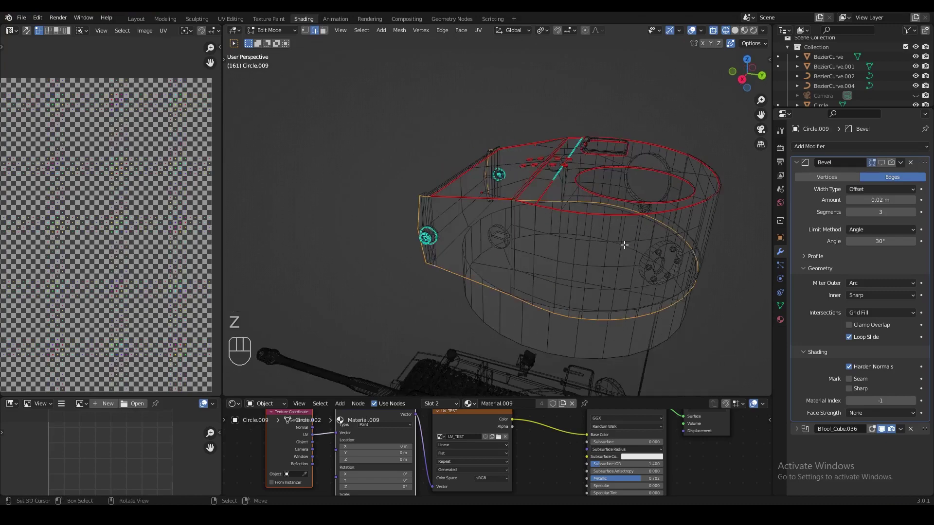
Step: Mark the turret side wall's lower and front outline as seams and clear the selection
key("z")
key("z")
scroll(647, 227, "up", 2)
key("z")
key("a")
key("z")
key("3")
key("a")
key("a")
Step: Select the ring of wall faces surrounding the round hatch on the turret's side
mouse_move(656, 218)
middle_mouse_down()
mouse_move(505, 192)
mouse_move(439, 159)
middle_mouse_up()
key("2")
left_click(395, 184, "shift")
key("3")
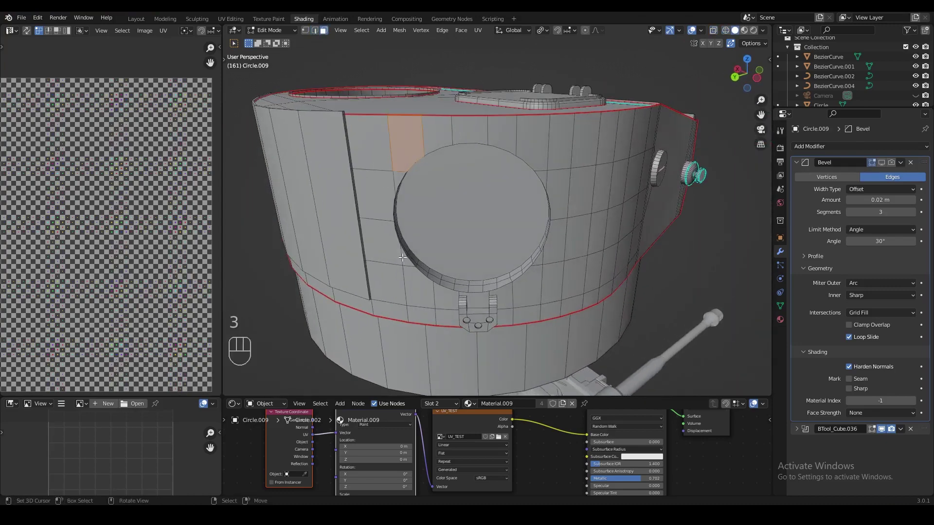
left_click(407, 257, "shift")
left_click(386, 242, "shift")
left_click(379, 194, "shift")
left_click(399, 175, "shift")
left_click(440, 131, "shift")
left_click(470, 130, "shift")
left_click(501, 129, "shift")
left_click(535, 140, "shift")
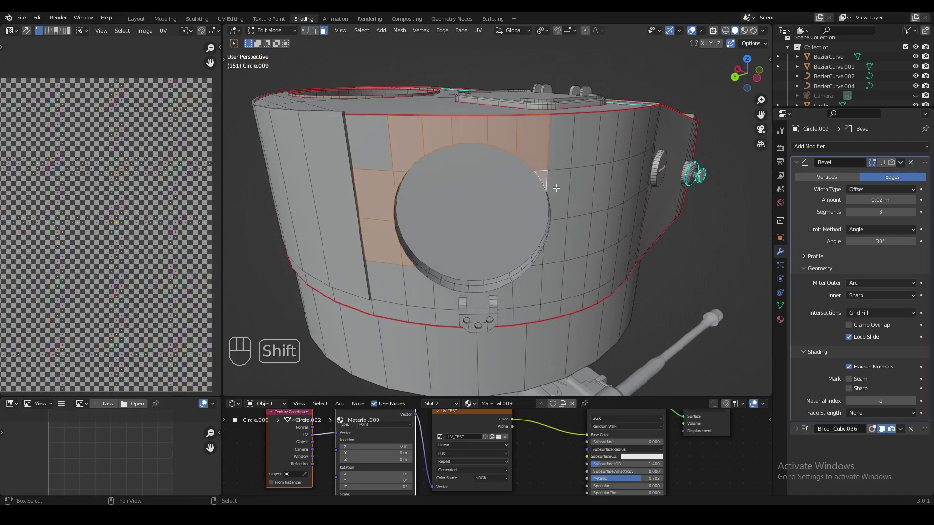
key("a")
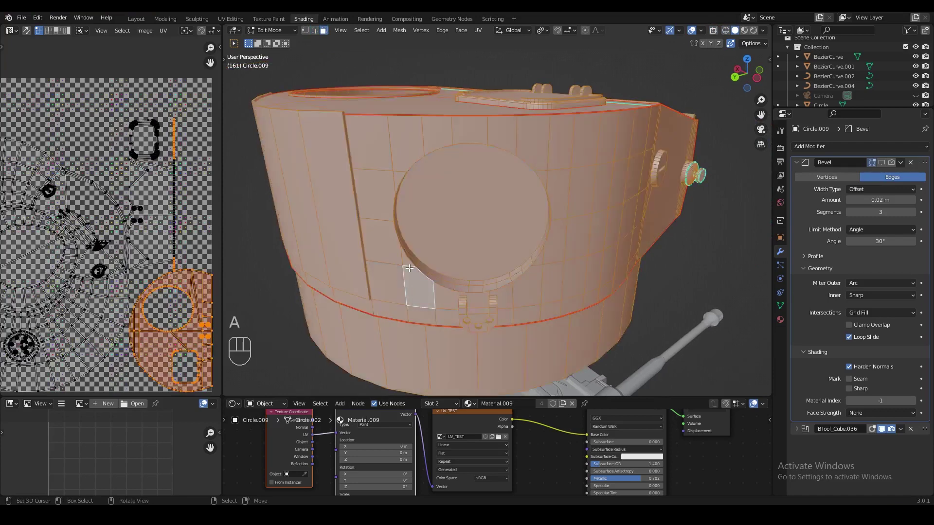
key("z")
key("ctrl+z")
Step: Deselect the outer edges around the round side hatch, keeping only its circular rim selected
key("z")
key("2")
key("z")
key("c")
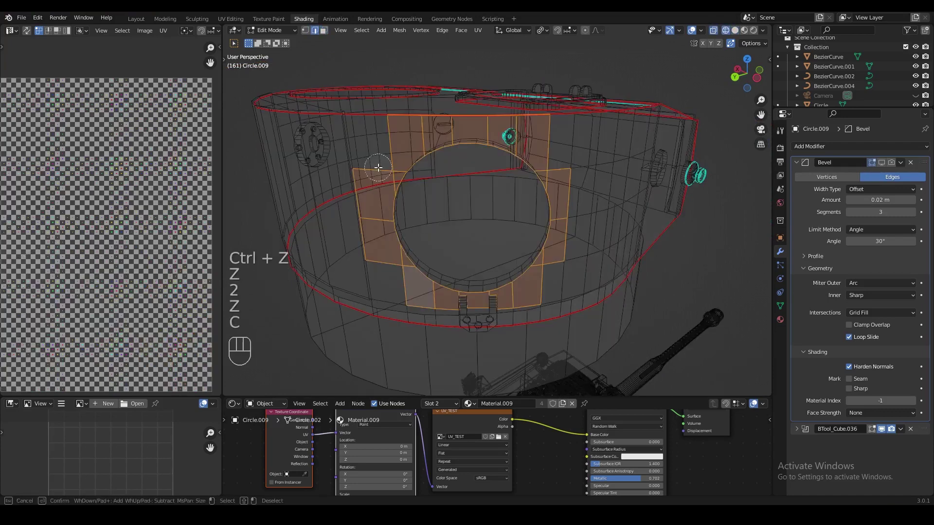
mouse_move(382, 167)
middle_mouse_down()
mouse_move(388, 142)
mouse_move(471, 113)
middle_mouse_up()
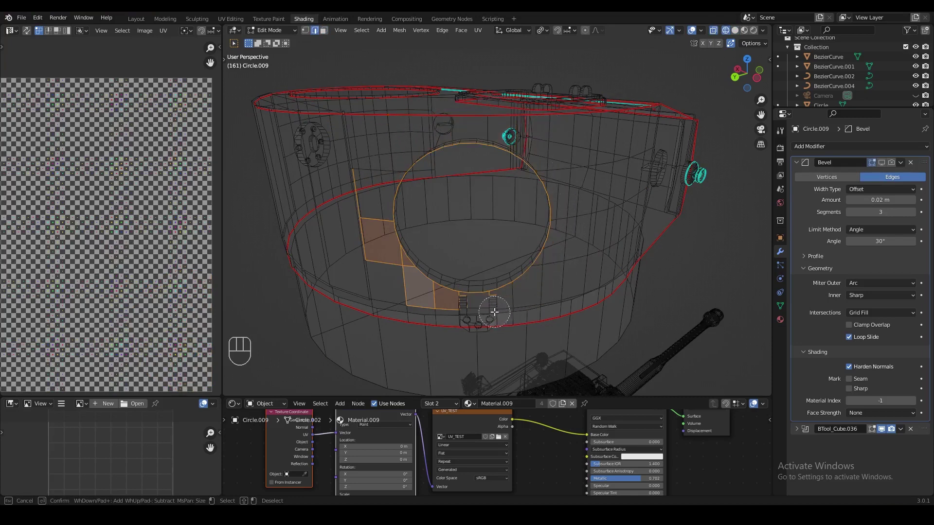
middle_click_drag(435, 310, 394, 273)
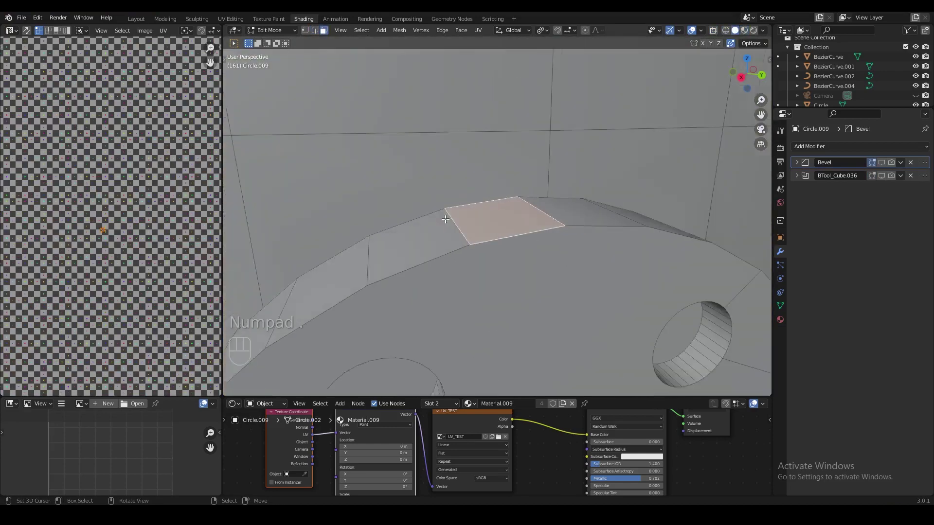
Step: Frame the bolted disc on the turret wall and start selecting the edge loop around its base
key("KP_Decimal")
key("z")
key("z")
right_click(460, 348, "alt+shift")
key("z")
middle_click_drag(459, 348, 398, 343)
key("z")
right_click(523, 243, "alt+shift")
mouse_move(544, 385)
middle_mouse_down()
mouse_move(537, 320)
mouse_move(417, 286)
mouse_move(482, 287)
mouse_move(546, 331)
mouse_move(418, 273)
middle_mouse_up()
key("1")
right_click(523, 200, "shift")
key("ctrl+z")
Step: Add the remaining sections of the bolted disc's base edge to the selection, undoing the wrong loop pick
mouse_move(513, 251)
middle_mouse_down()
mouse_move(545, 229)
mouse_move(440, 331)
mouse_move(483, 328)
mouse_move(491, 302)
mouse_move(534, 261)
mouse_move(557, 294)
mouse_move(603, 292)
mouse_move(528, 282)
middle_mouse_up()
right_click(441, 331, "alt+shift")
key("z")
key("ctrl+z")
key("z")
right_click(462, 310, "alt+shift")
key("z")
key("z")
right_click(533, 265, "alt+shift")
key("z")
scroll(532, 267, "down", 7)
Step: Test the disc's base edge selection with a cancelled move and mark it as a seam
key("g")
right_click(586, 294)
scroll(551, 284, "up", 5)
key("z")
key("ctrl+e")
left_click(528, 283)
Step: Select all faces on the bolted disc's front surface around its bolt holes and central slot
middle_click_drag(389, 219, 440, 214)
scroll(441, 214, "up", 6)
key("2")
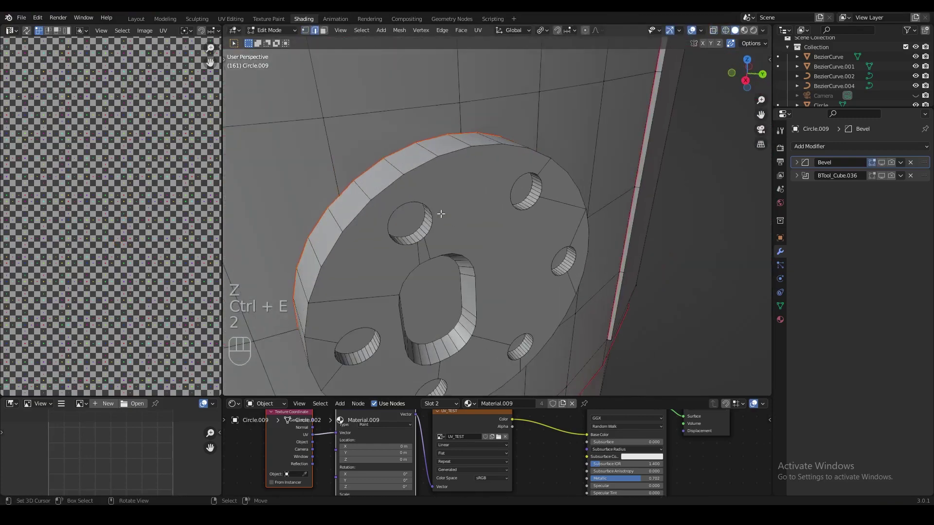
key("3")
right_click(371, 329)
right_click(451, 230, "shift")
right_click(421, 250, "shift")
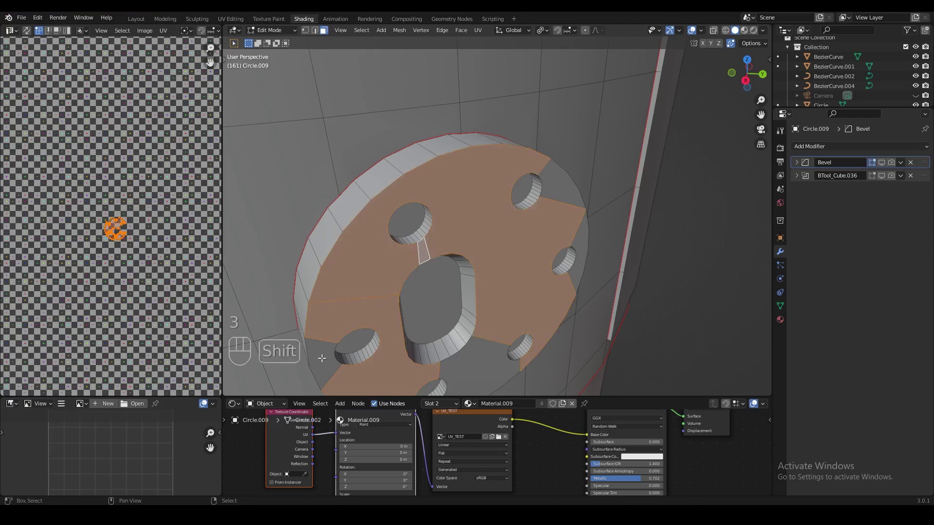
right_click(325, 354, "shift")
right_click(474, 365, "shift")
right_click(578, 250, "shift")
right_click(565, 195, "shift")
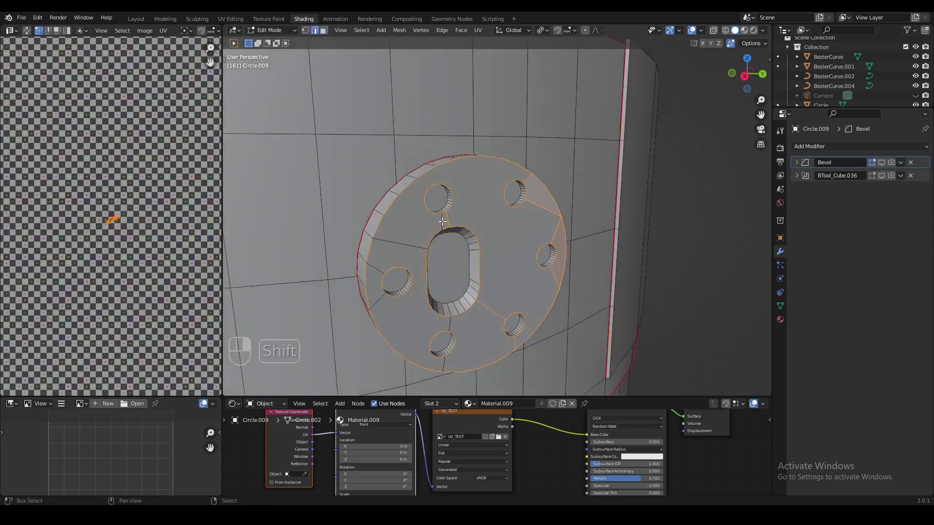
Step: Deselect the disc face's short connecting edges and mark its outer rim, bolt holes and central slot as seams
key("ctrl+z")
left_click(558, 251, "shift")
key("z")
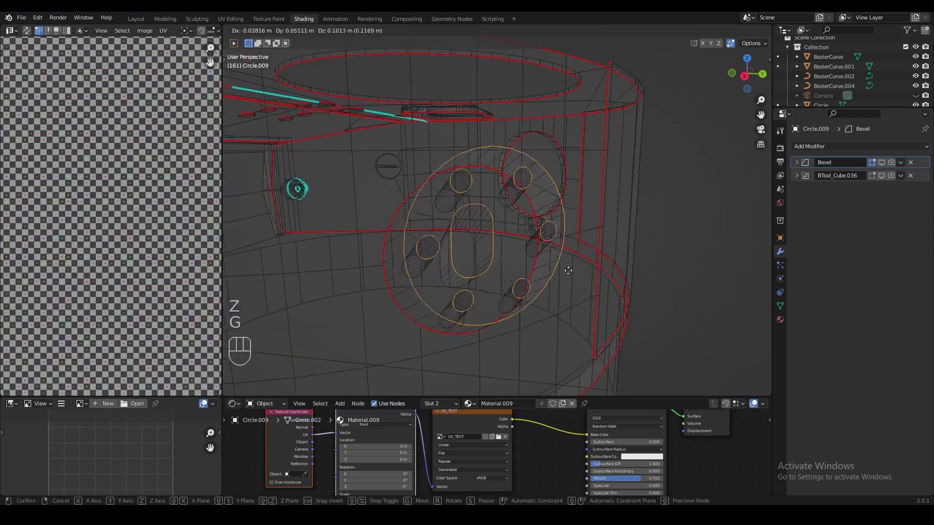
key("ctrl+e")
left_click(538, 280)
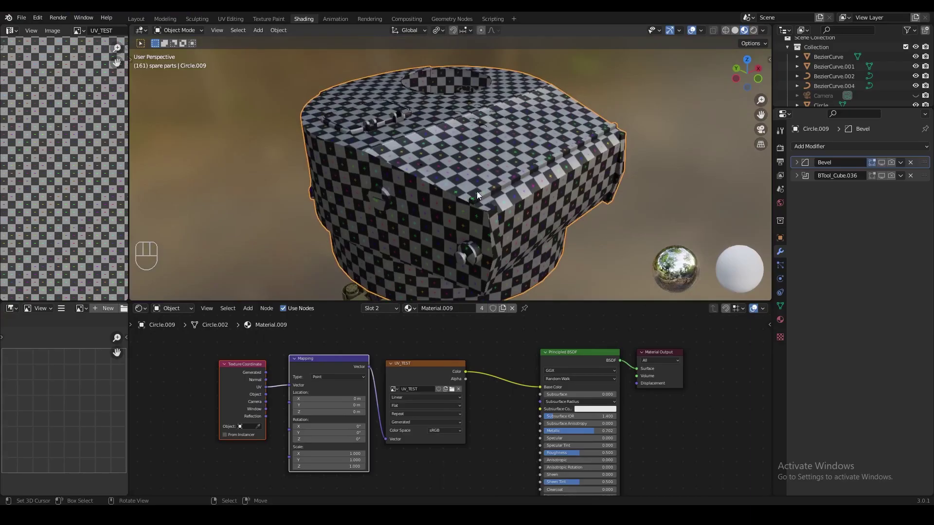
scroll(391, 393, "down", 1)
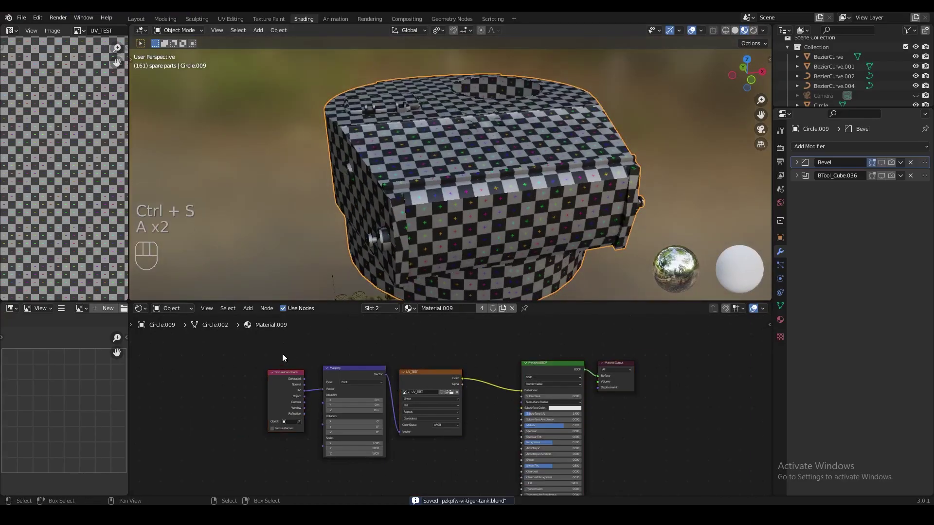
Step: Delete the Texture Coordinate, Mapping, UV_TEST image and Principled BSDF nodes from Material.009
key("b")
left_click_drag(267, 351, 428, 425)
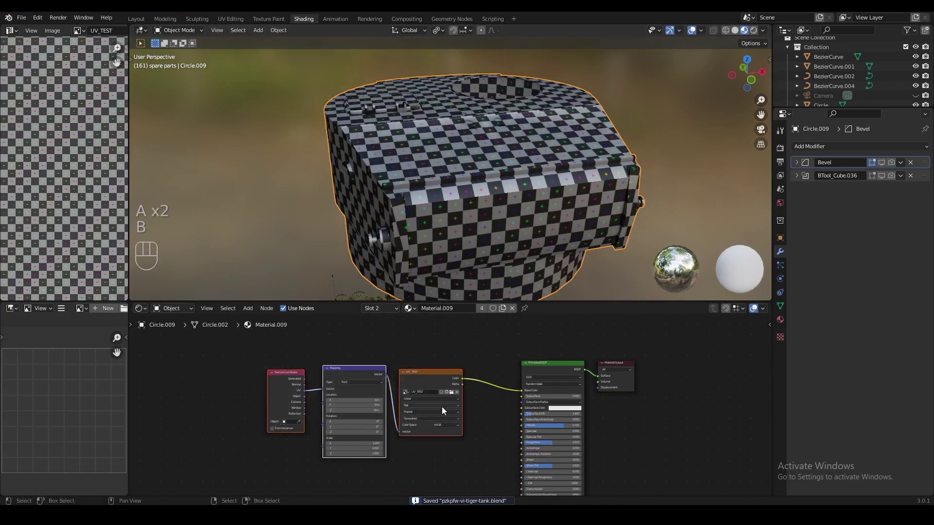
key("x")
left_click(531, 367)
key("x")
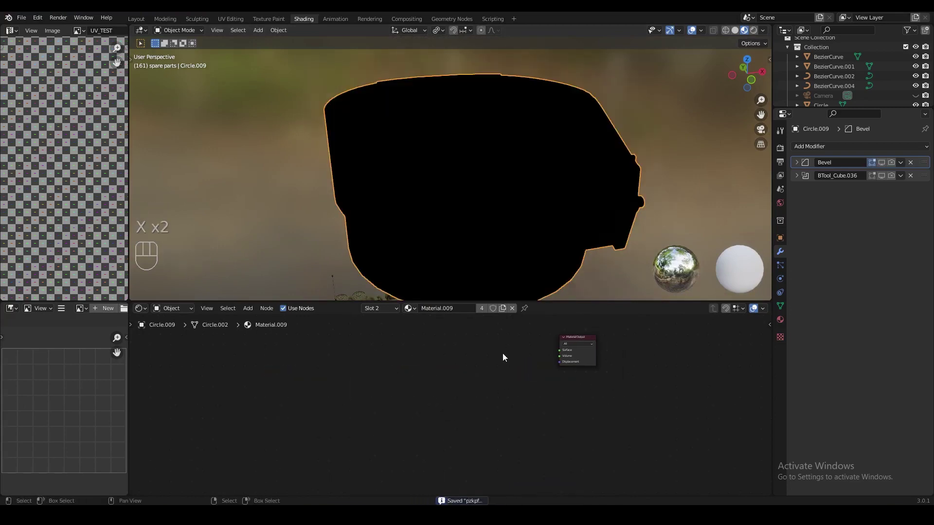
Step: Add a Bevel node to the material's node tree and place it well before the Material Output
middle_click_drag(503, 358, 465, 375)
key("shift+a")
type("bevel")
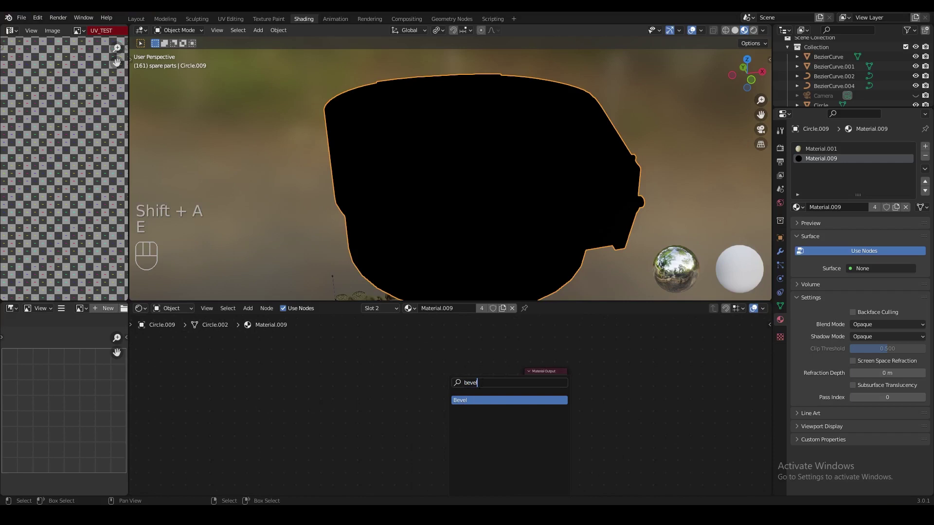
key("Return")
left_click(366, 374)
Step: Add a Geometry node below the Bevel node and move both away from the Material Output to make room
key("shift+a")
type("geomet")
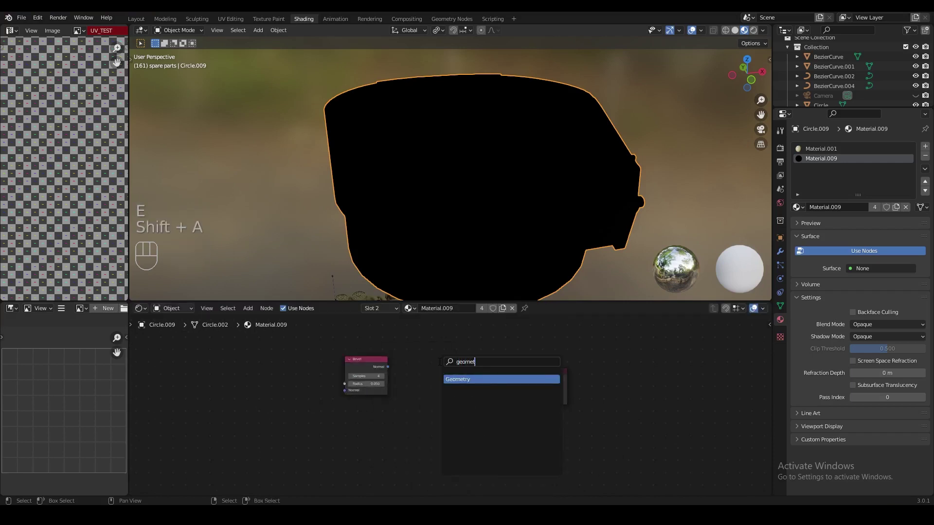
left_click(475, 381)
left_click(336, 407)
key("b")
left_click_drag(305, 358, 392, 448)
key("g")
left_click(317, 419)
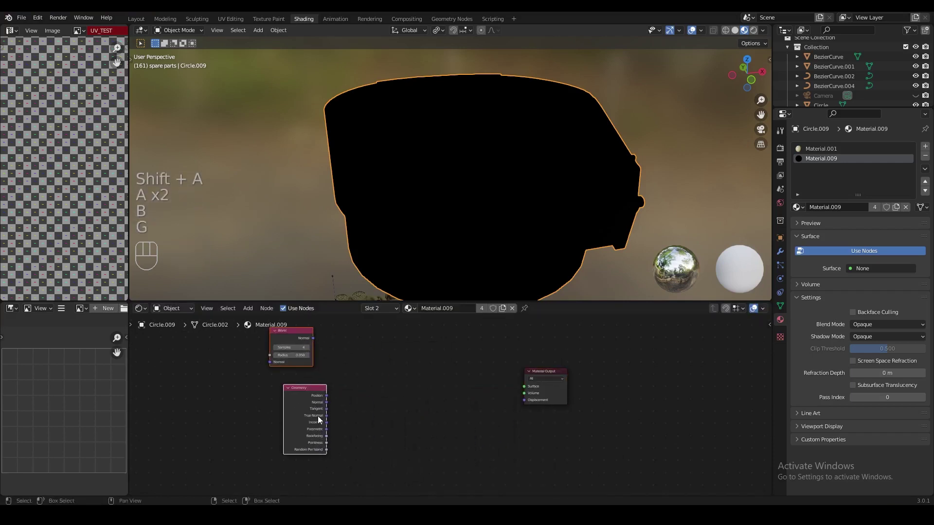
Step: Add a Vector Math node and feed its two inputs from the Bevel Normal and the Geometry Normal
key("shift+a")
type("vecto")
key("Return")
left_click_drag(354, 399, 357, 392)
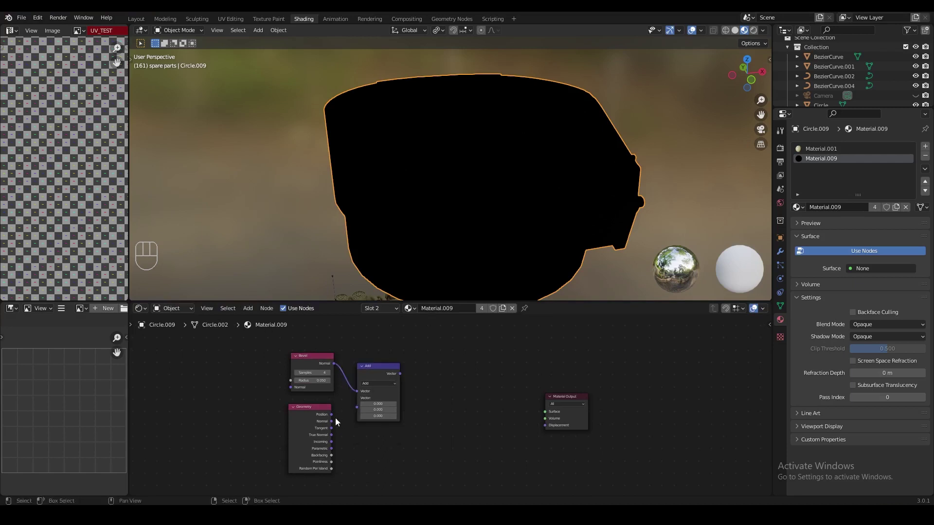
left_click_drag(331, 422, 357, 398)
Step: Insert an Invert node after the Vector Math node and route its result to the Material Output's Surface
key("shift+a")
type("inv")
left_click_drag(405, 374, 545, 412)
Step: Set the scene's render engine to Cycles and show the turret in rendered shading
left_click(780, 148)
left_click(859, 147)
left_click(861, 183)
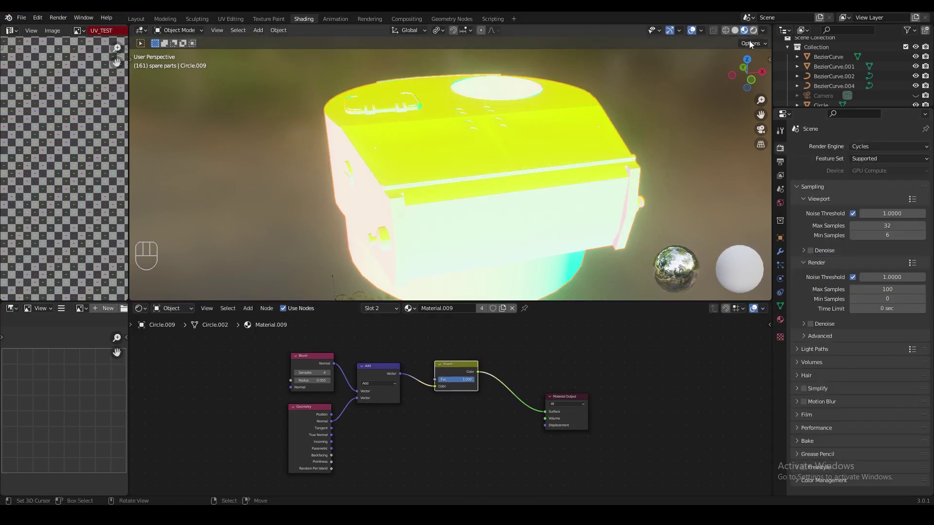
Step: Set the Vector Math operation to Dot Product feeding the Invert Color, and set the Bevel node to 10 samples and 0.150 radius
scroll(430, 369, "up", 2)
left_click(421, 371)
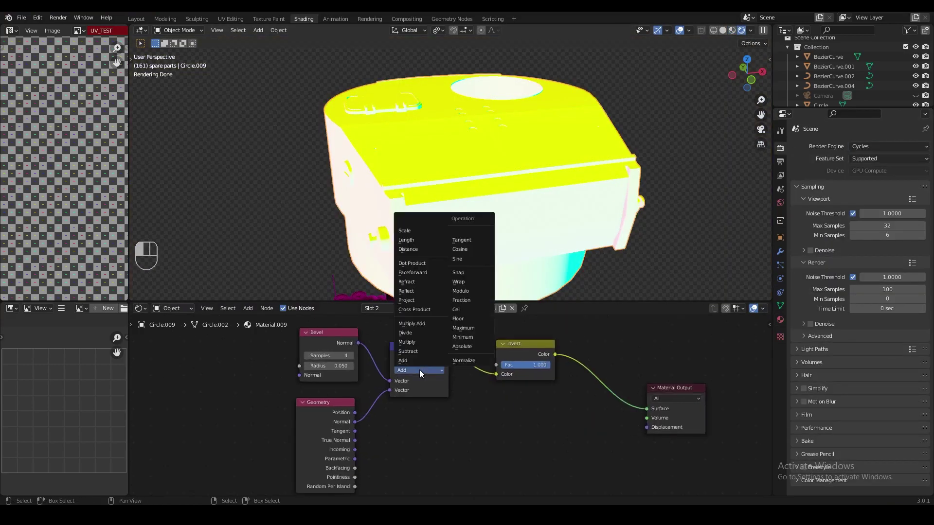
left_click(412, 263)
mouse_move(496, 374)
left_mouse_down()
mouse_move(475, 361)
mouse_move(495, 372)
left_mouse_up()
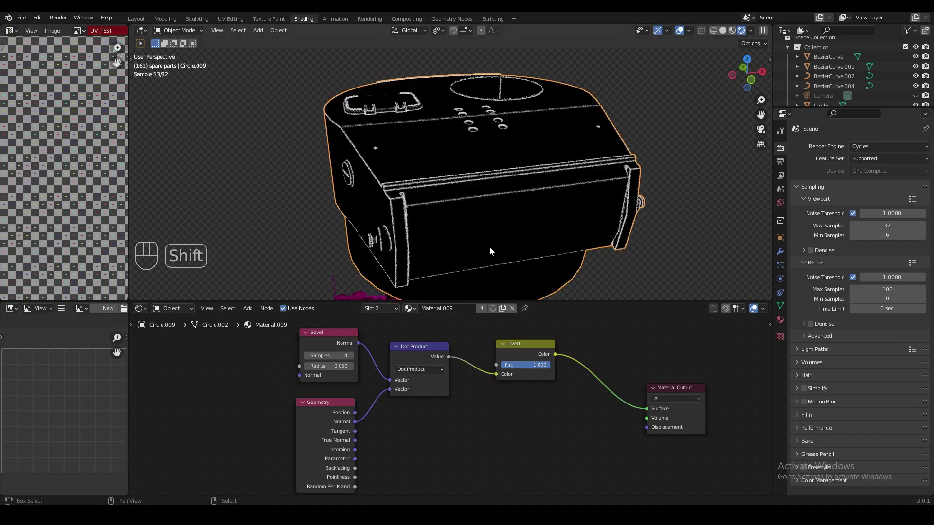
mouse_move(490, 247)
middle_mouse_down()
mouse_move(472, 223)
mouse_move(509, 223)
mouse_move(491, 263)
middle_mouse_up()
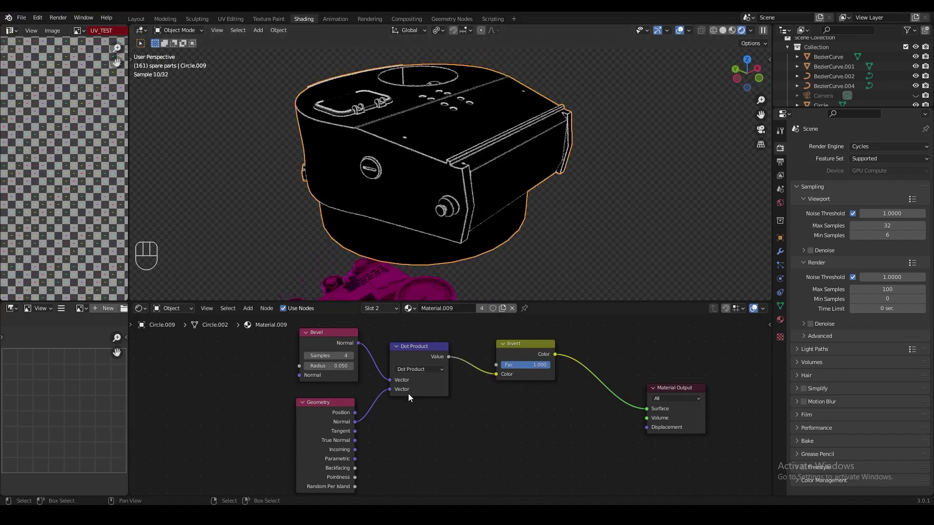
left_click_drag(328, 366, 372, 366)
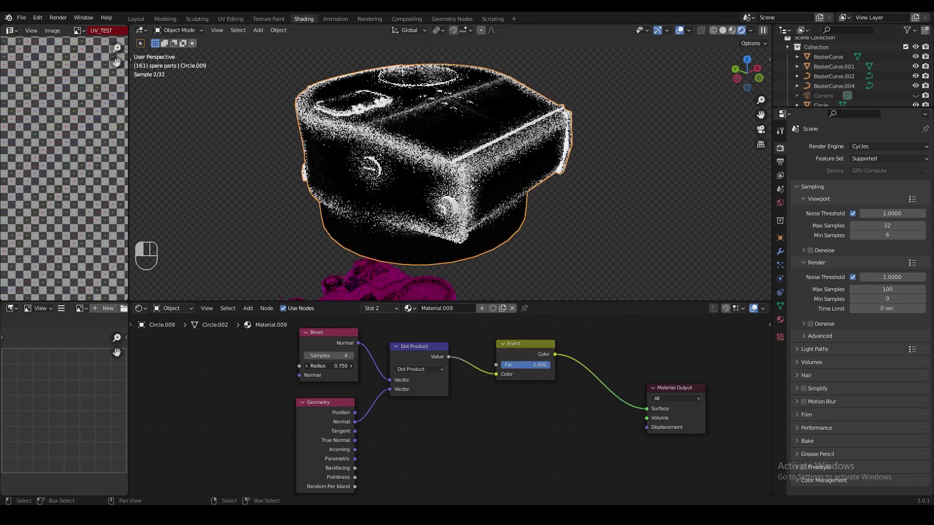
Step: Add an Image Texture node beside the Bevel and Geometry nodes, leaving it unconnected
key("shift+a")
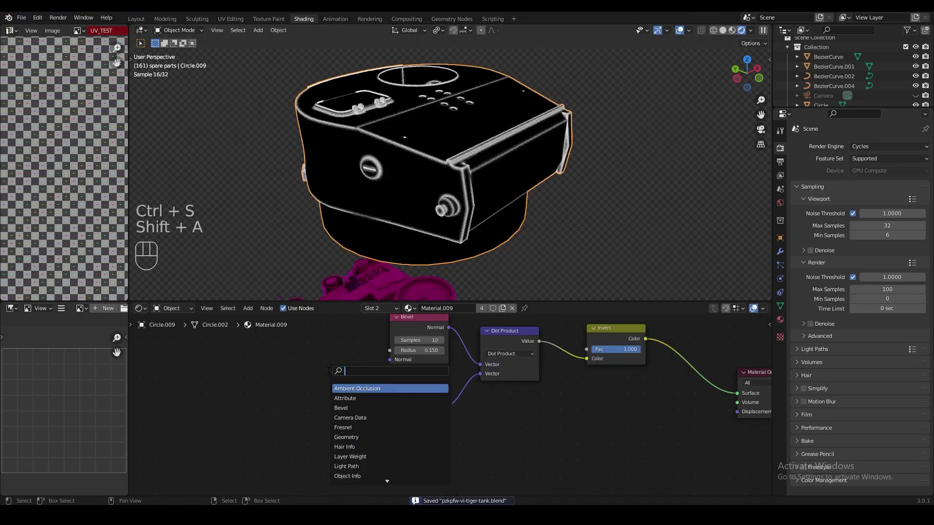
type("image")
key("Return")
left_click(261, 375)
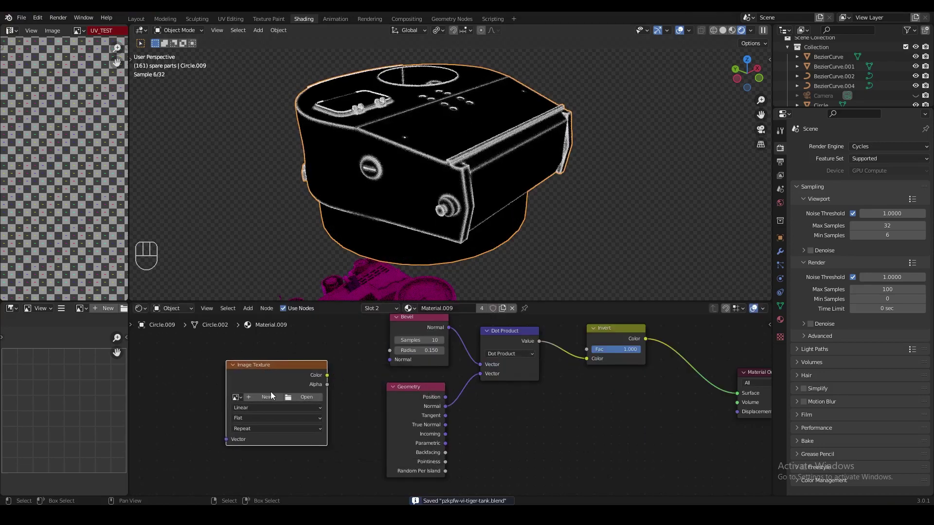
Step: Create a blank 2048 × 2048 px image named Turret_Mask in the Image Texture node
left_click(271, 392)
type("Turret_Mask")
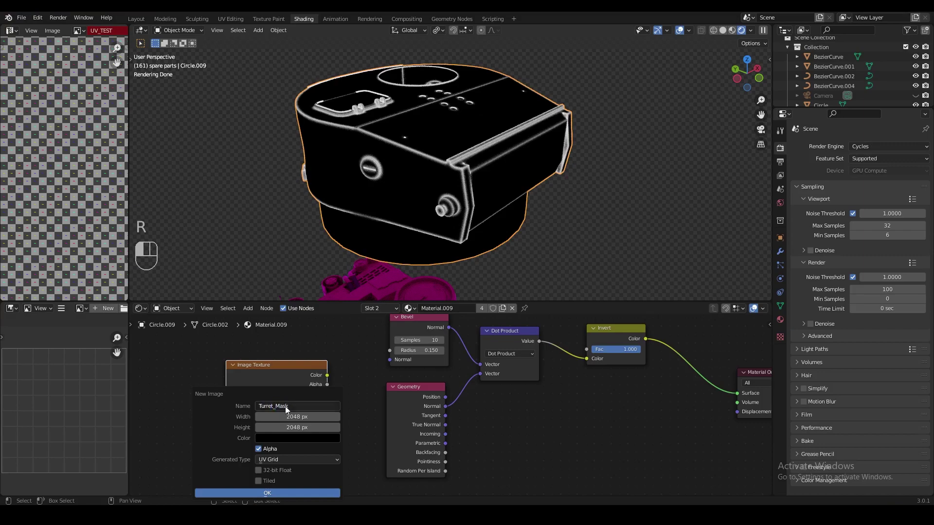
left_click(285, 460)
left_click(278, 447)
left_click(271, 492)
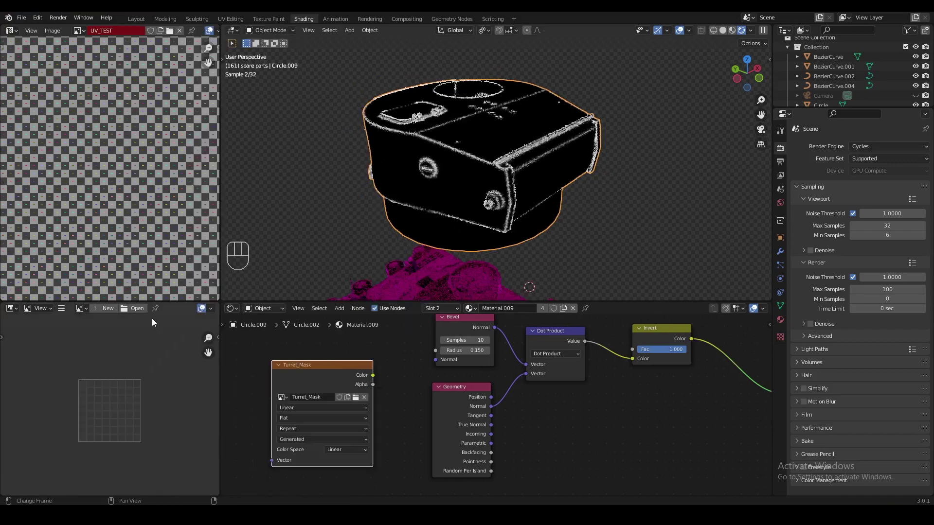
Step: Display the Turret_Mask image in both image editors and save the file
left_click(81, 308)
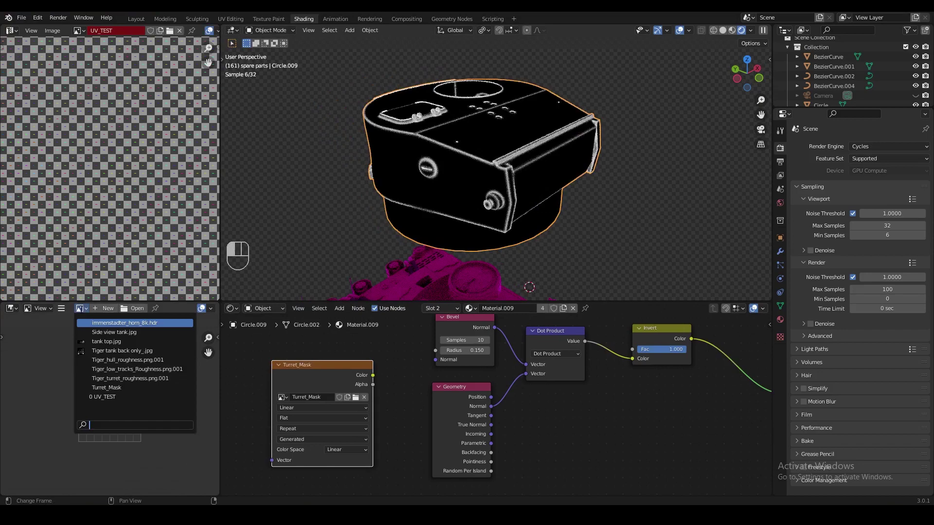
left_click(116, 388)
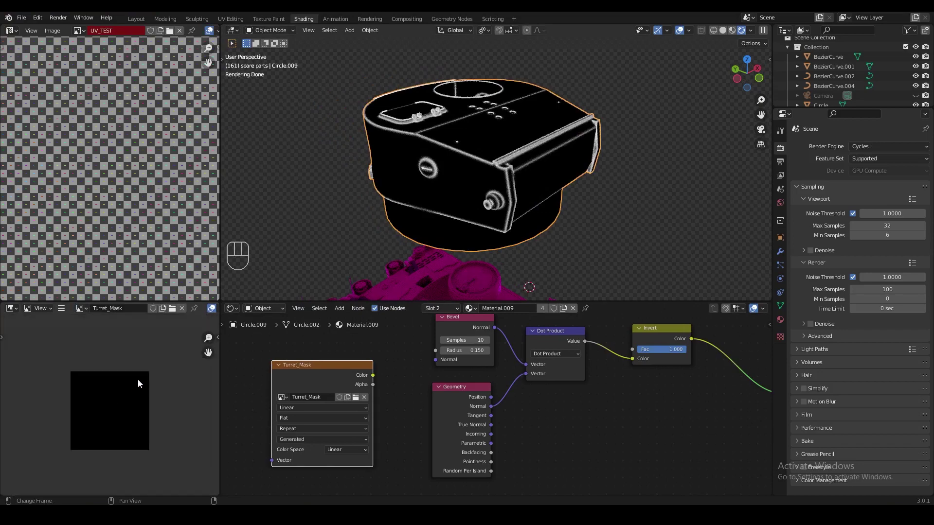
key("Tab")
key("Tab")
key("ctrl+s")
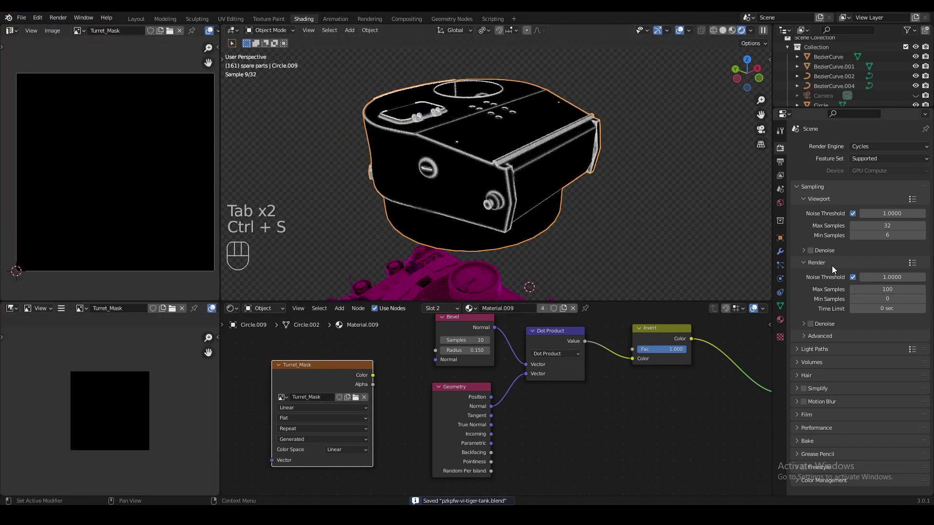
Step: Set the bake type to Emit and try to bake the turret's edge mask
left_click(798, 441)
scroll(842, 352, "down", 5)
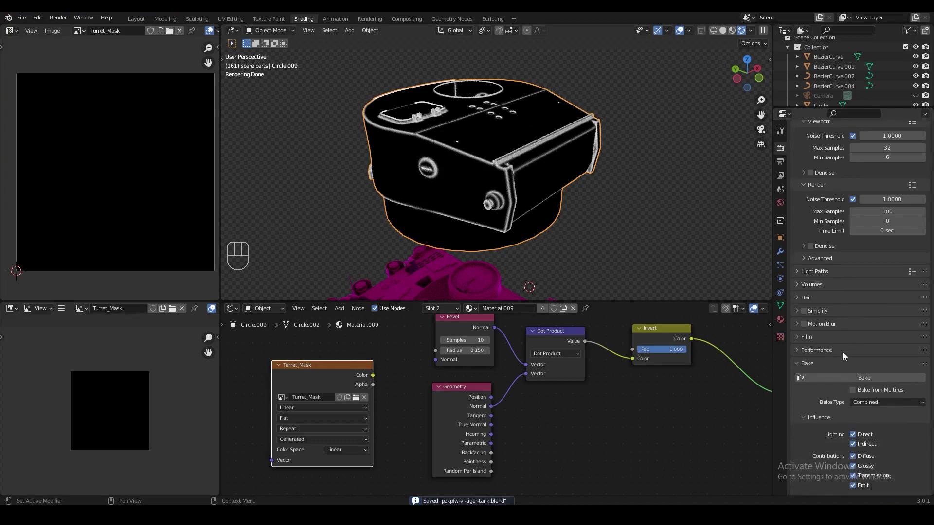
left_click(864, 384)
left_click(861, 300)
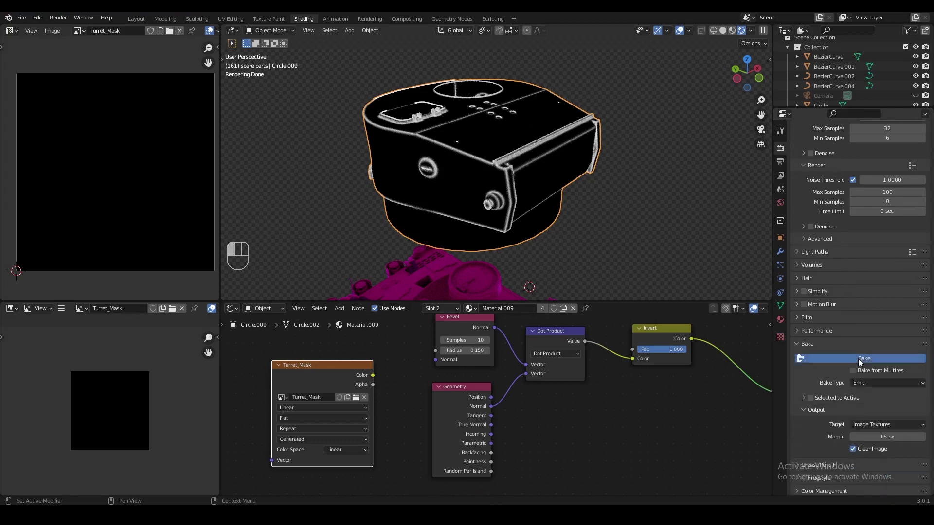
left_click(827, 358)
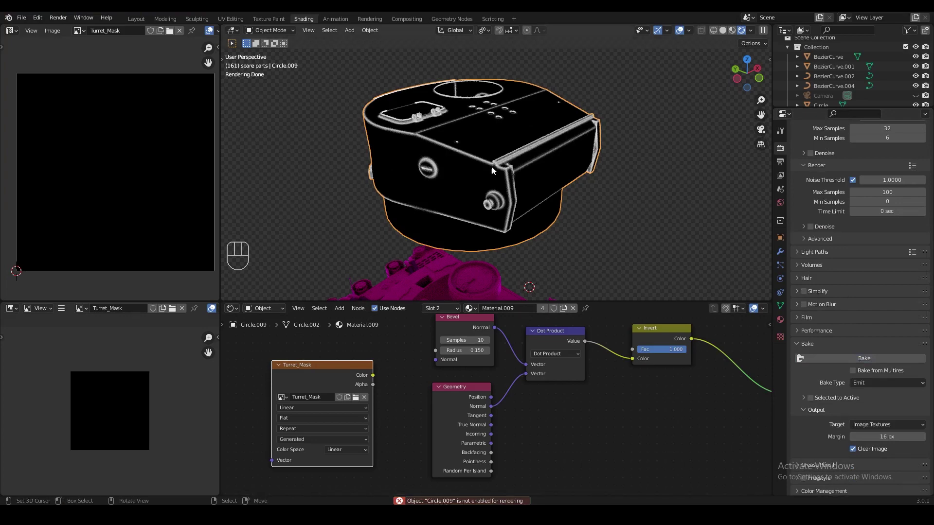
Step: Filter the outliner for Circle.009, enable its spare parts collection for rendering and bake the edge mask into Turret_Mask
key("F2")
key("ctrl+c")
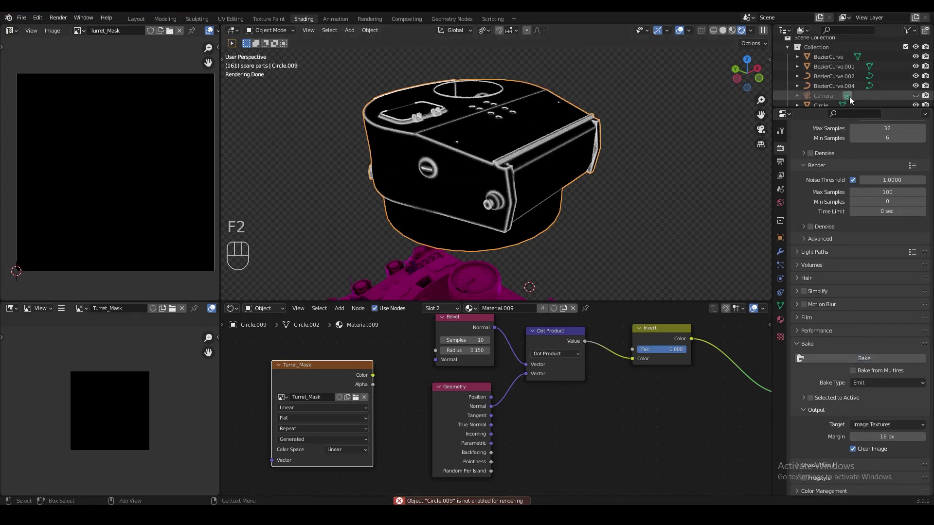
left_click_drag(852, 108, 851, 190)
left_click(847, 31)
key("ctrl+v")
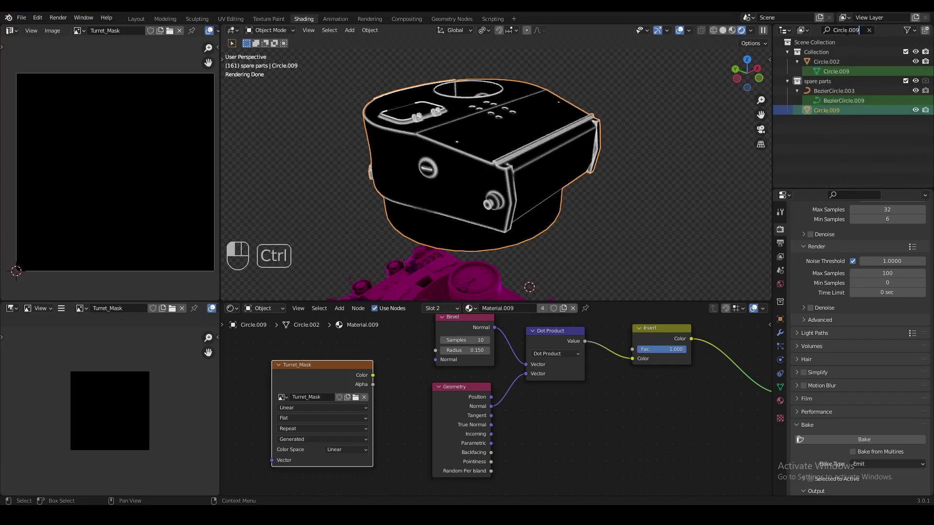
left_click(925, 84)
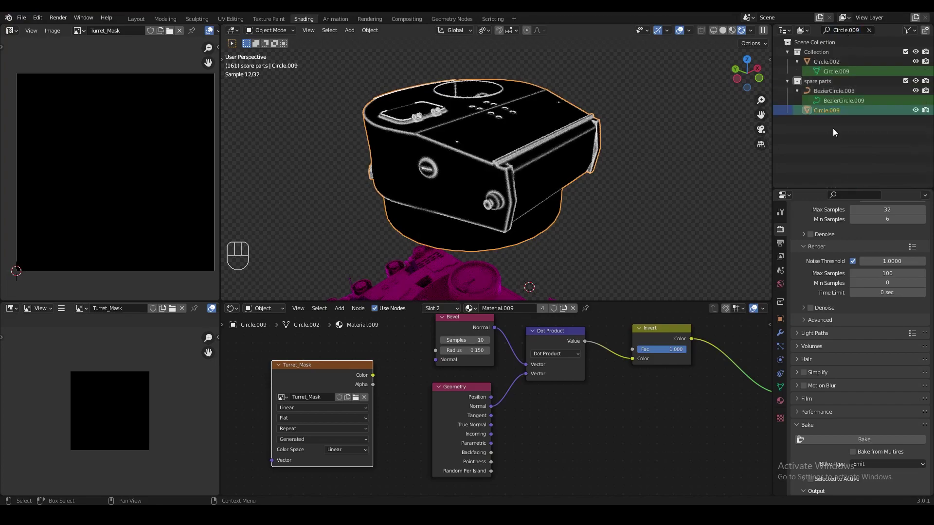
left_click(885, 440)
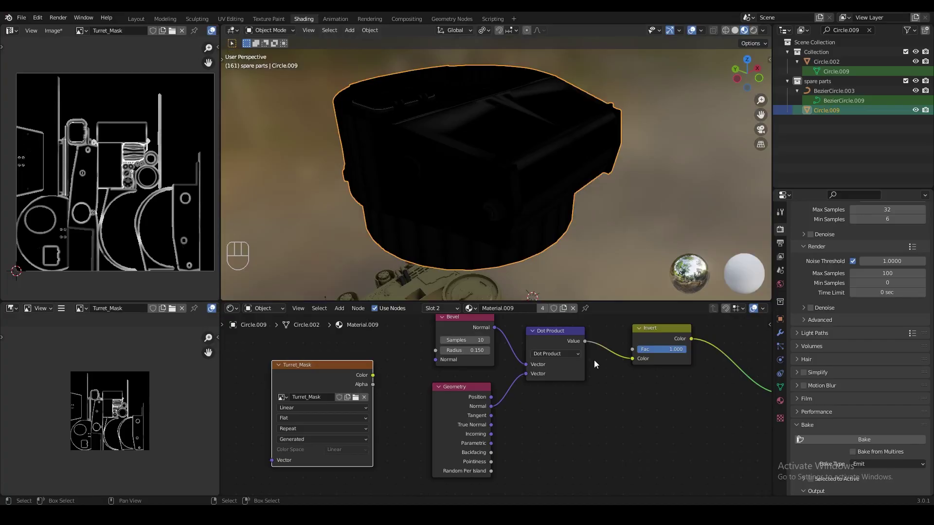
Step: Move the Turret_Mask node near the Material Output, connect its Color to Surface and check the baked edges on the turret
scroll(594, 360, "down", 1)
key("a")
middle_click_drag(367, 386, 357, 337)
right_click(460, 381)
left_click_drag(312, 356, 643, 393)
middle_click_drag(643, 393, 559, 378)
scroll(559, 378, "up", 1)
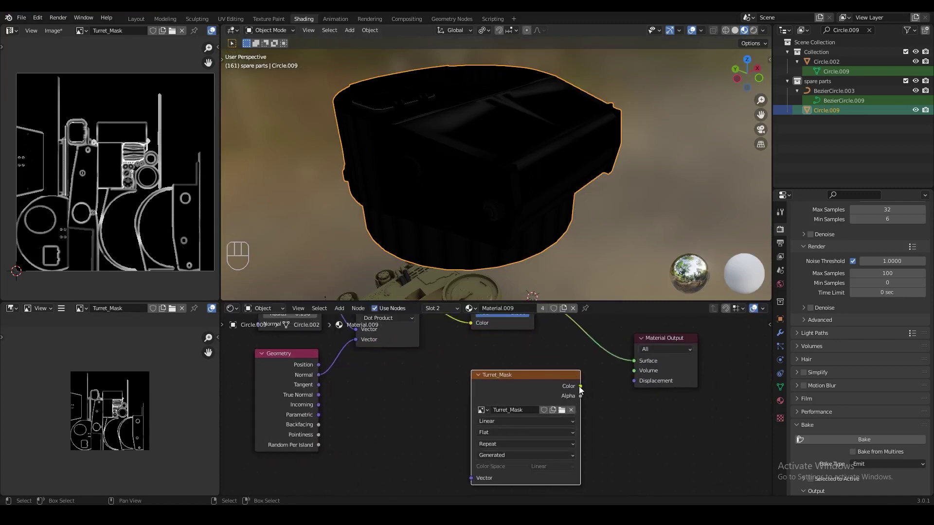
left_click_drag(580, 387, 634, 361)
mouse_move(491, 204)
middle_mouse_down()
mouse_move(516, 206)
mouse_move(457, 206)
mouse_move(615, 193)
mouse_move(501, 180)
mouse_move(564, 188)
mouse_move(460, 203)
mouse_move(521, 224)
mouse_move(603, 203)
mouse_move(606, 214)
middle_mouse_up()
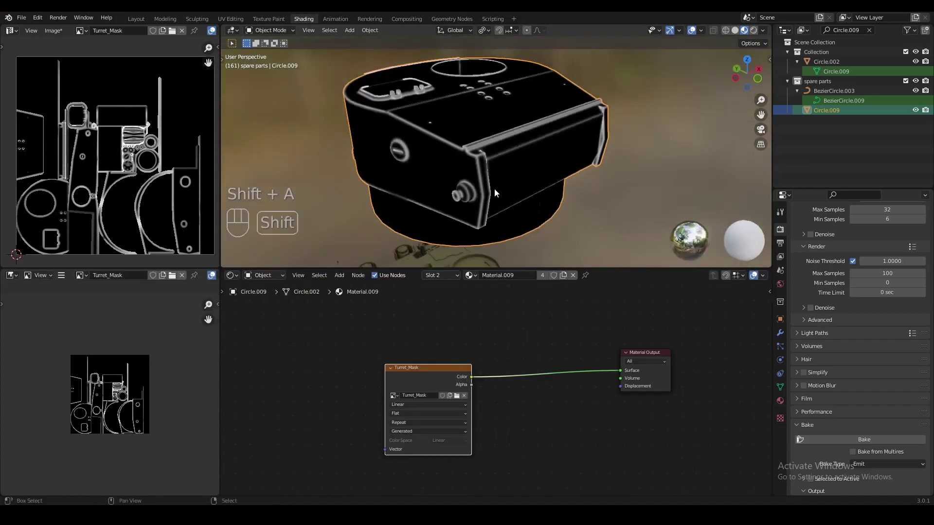
middle_click_drag(494, 188, 501, 194, "shift")
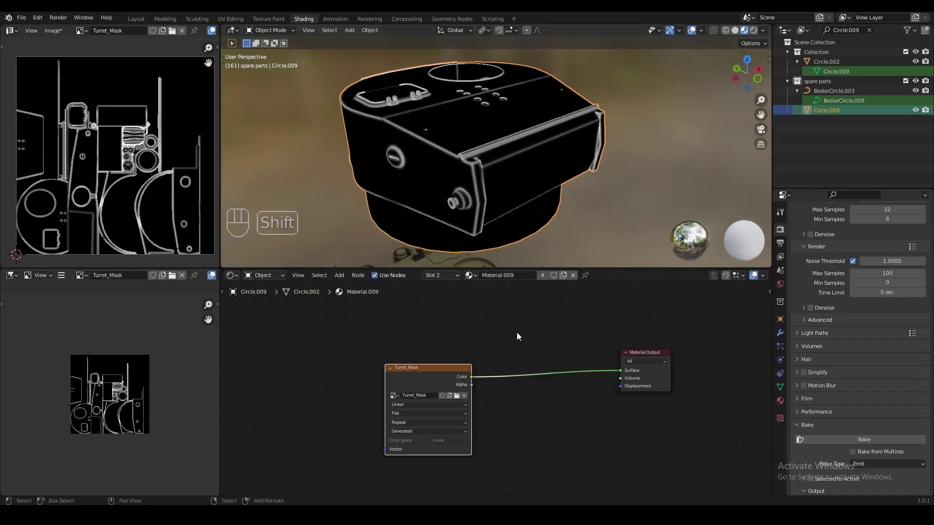
Step: Insert a Principled BSDF between Turret_Mask and the Material Output, with the mask feeding Base Color
key("shift+a")
type("princi")
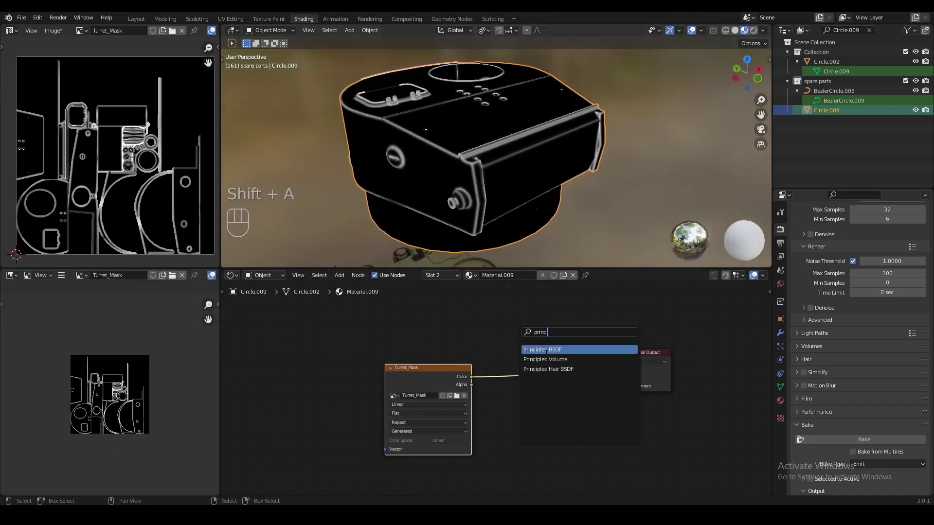
left_click(546, 350)
left_click(494, 377)
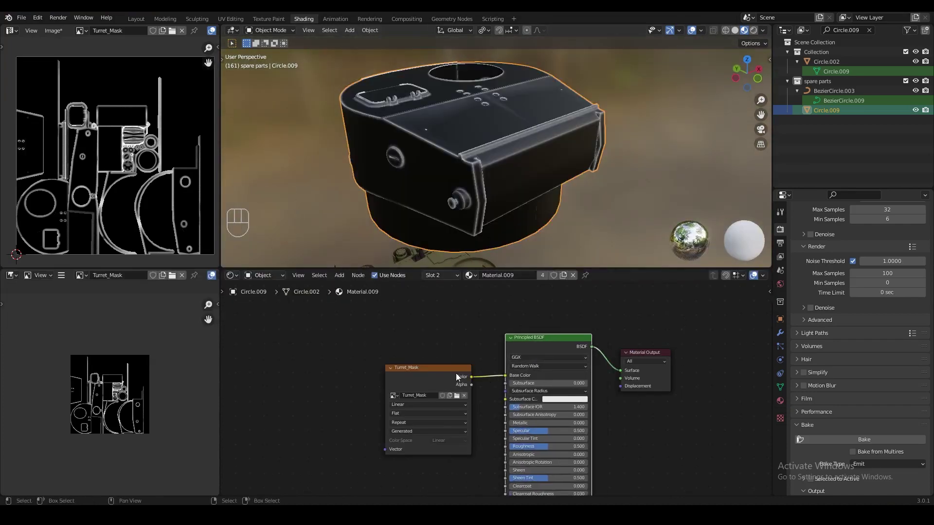
Step: Move the Turret_Mask node aside, insert a MixRGB node before Base Color and connect the mask's Color to its Fac
left_click_drag(456, 374, 346, 354)
middle_click_drag(305, 355, 372, 355, "shift")
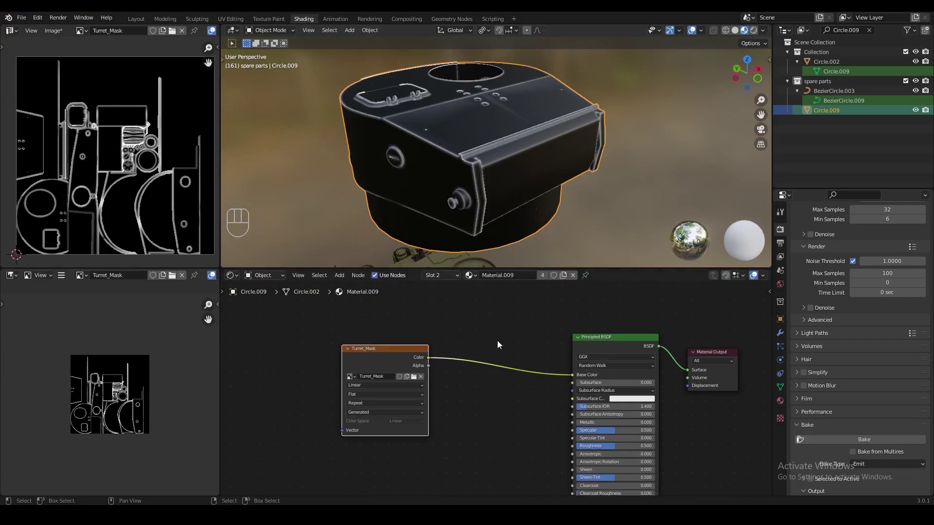
key("shift+a")
type("mix")
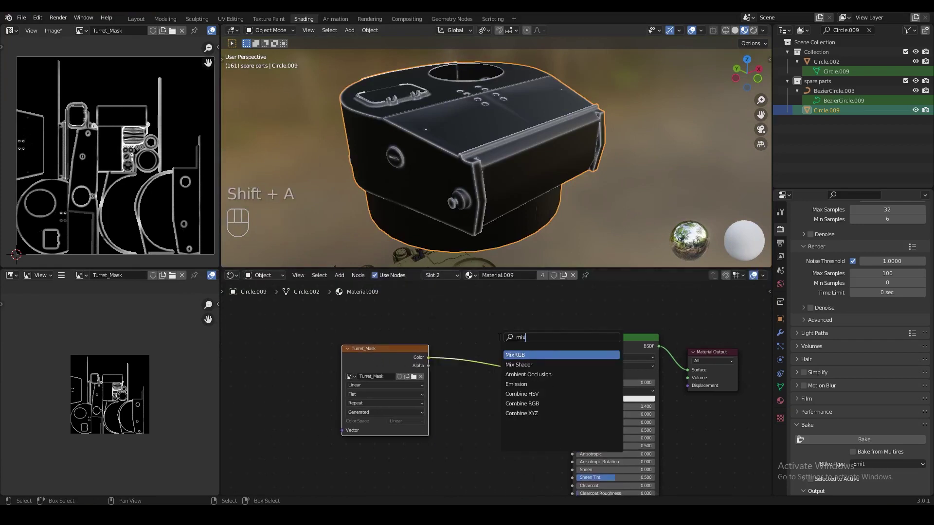
left_click(513, 355)
left_click(511, 355)
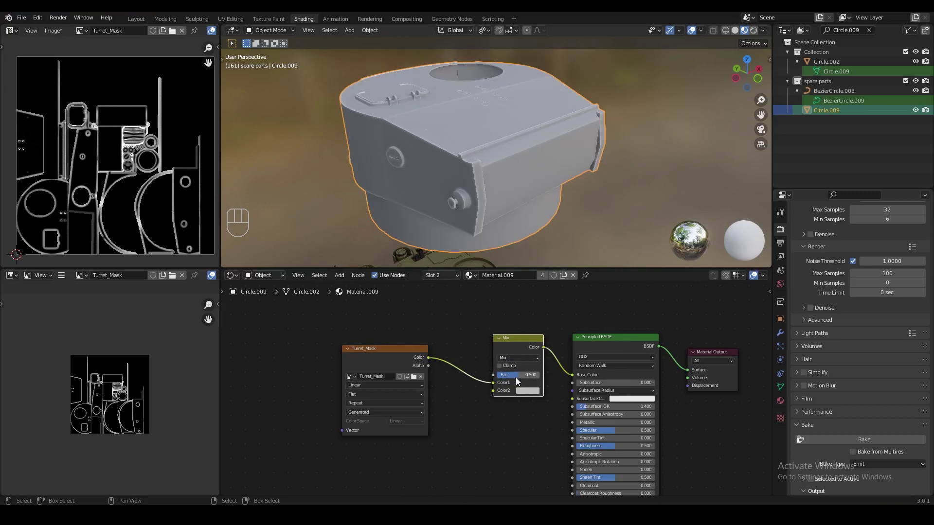
left_click_drag(501, 385, 493, 375)
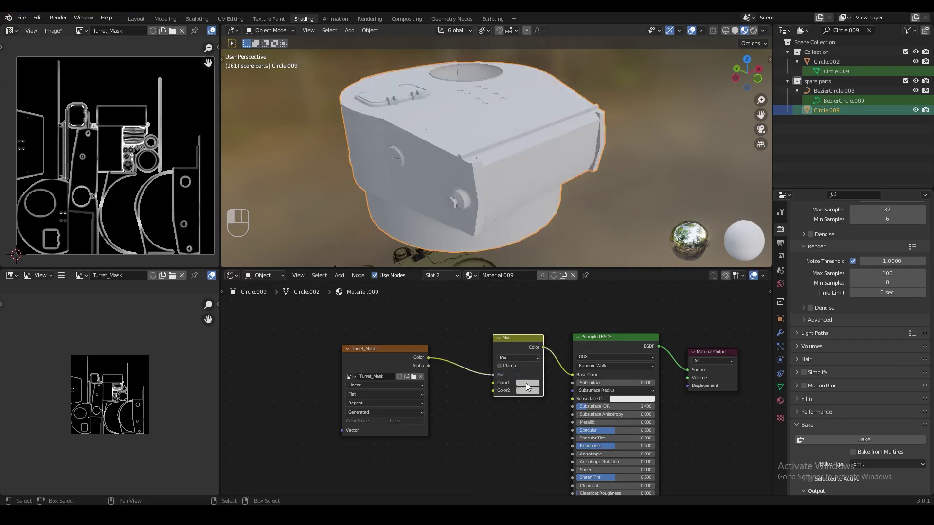
Step: Set the Mix node's Color1 to red and Color2 to yellow-green with hue 0.215, saturation 1.000 and value 0.500
left_click(526, 383)
mouse_move(538, 322)
left_mouse_down()
mouse_move(546, 334)
mouse_move(556, 303)
mouse_move(548, 287)
left_mouse_up()
left_click(527, 392)
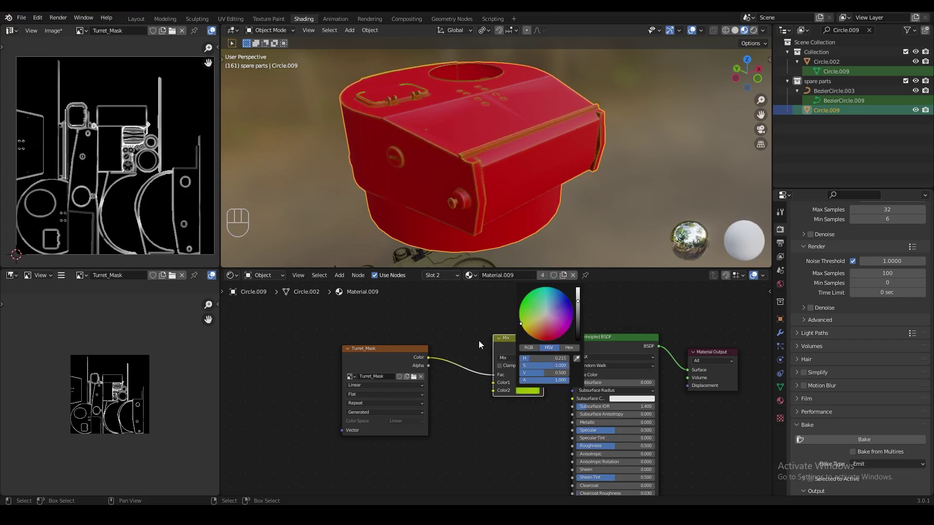
Step: Move the Turret_Mask node aside, insert a ColorRamp between it and the Mix node, and set the ramp's white stop to about 0.364
left_click_drag(389, 360, 332, 368)
key("shift+a")
type("col")
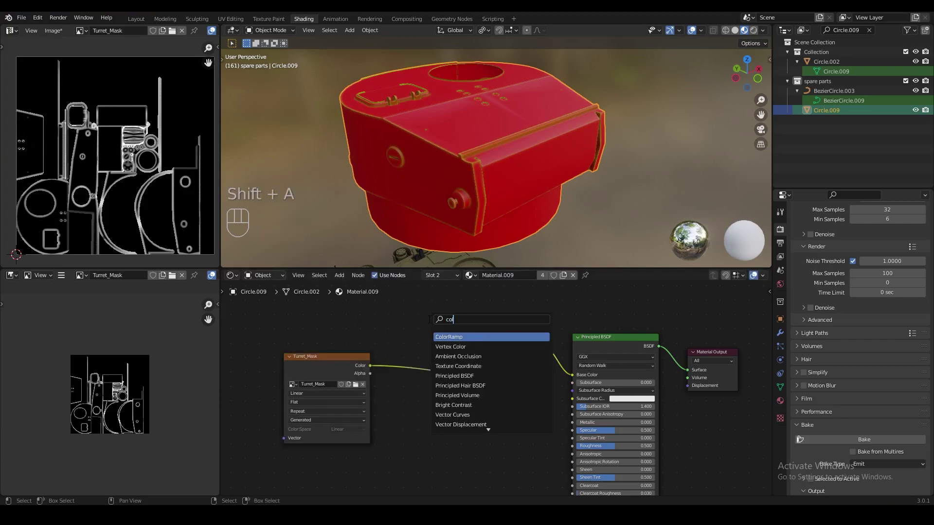
type("or")
left_click(454, 336)
left_click(422, 351)
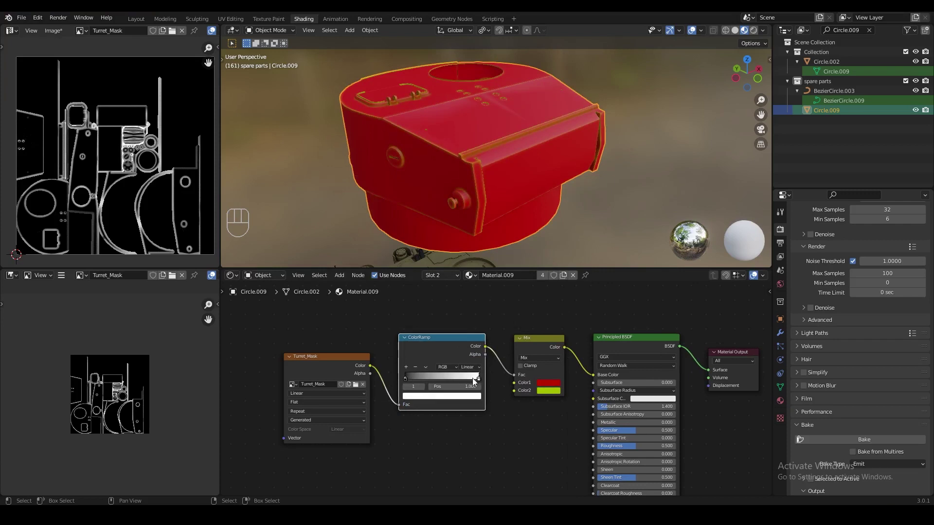
left_click_drag(472, 378, 426, 378)
Step: Select the olive plate beside the tank's gun and copy the Base Color hex code of its Material.001
scroll(495, 184, "down", 5)
middle_click_drag(495, 184, 464, 140, "shift")
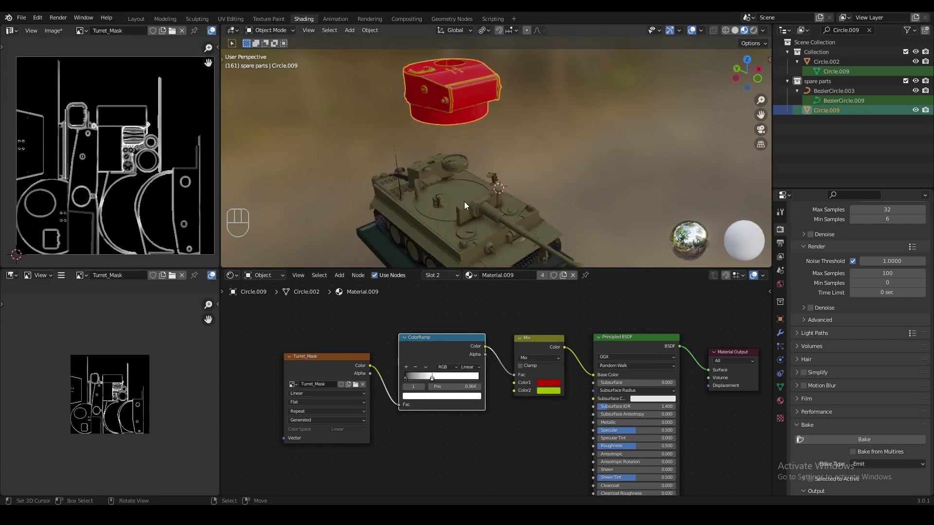
left_click(465, 203)
left_click(780, 401)
left_click(874, 256)
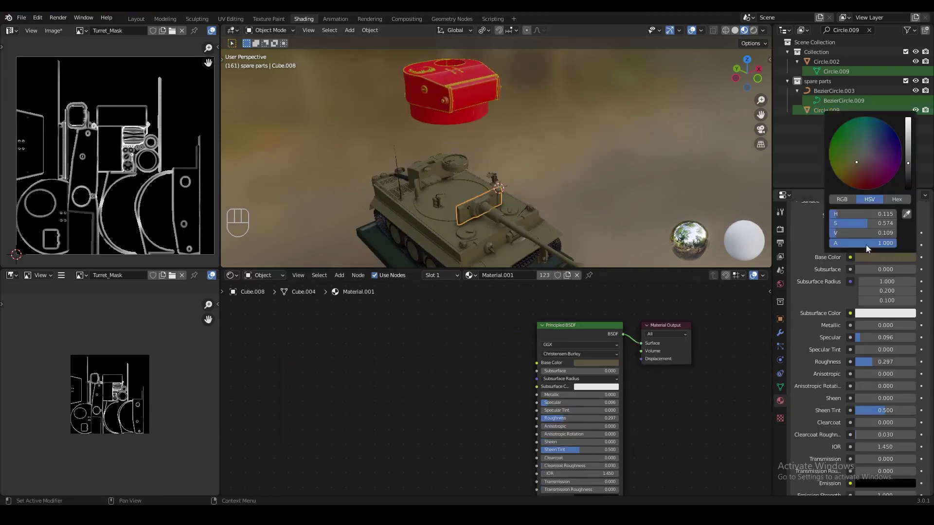
left_click(871, 214)
key("ctrl+c")
Step: Select the red turret, paste the copied olive colour into the Mix node's Color1 and Color2, and darken Color2
left_click(456, 106)
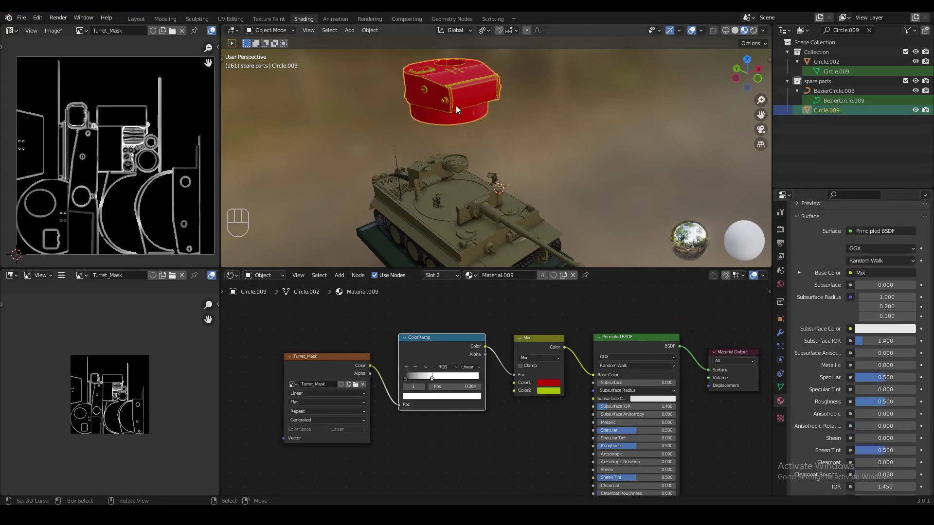
key("KP_Decimal")
left_click(549, 383)
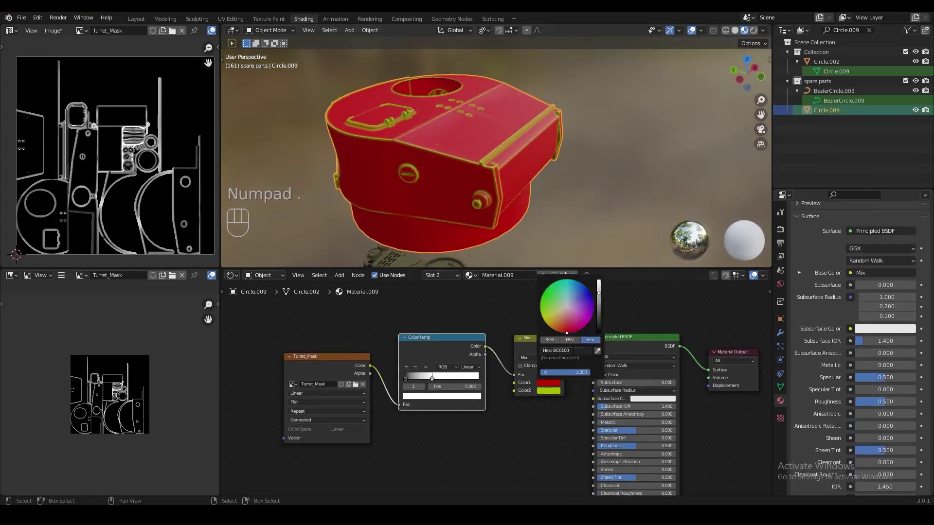
key("ctrl+v")
middle_click_drag(494, 219, 389, 211)
scroll(389, 212, "up", 3)
key("ctrl+v")
left_click(549, 391)
left_click_drag(599, 322, 599, 334)
Step: Set the ColorRamp's white stop to about 0.155 and move the Turret_Mask node farther from the ramp
left_click_drag(432, 379, 417, 380)
middle_click_drag(390, 194, 473, 196)
left_click_drag(327, 356, 249, 357)
scroll(340, 340, "down", 1)
middle_click_drag(369, 337, 408, 327)
scroll(496, 195, "up", 3)
middle_click_drag(491, 224, 496, 188, "shift")
Step: Insert a Math node between Turret_Mask and the ColorRamp and set its operation to Power
key("shift+a")
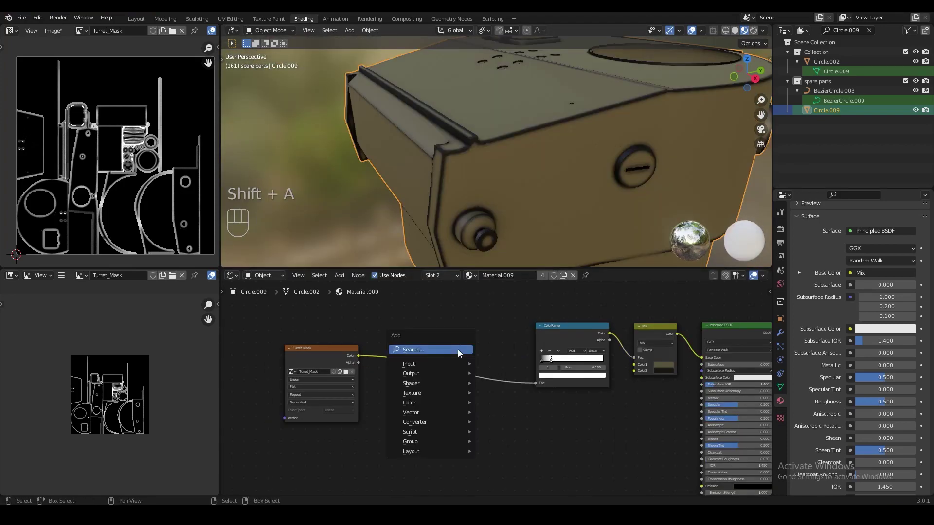
type("math")
left_click(471, 367)
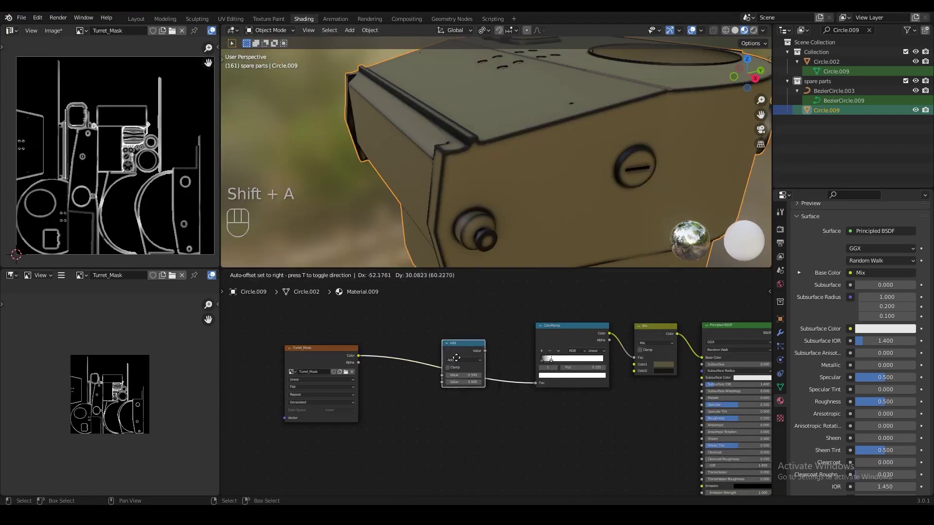
left_click(446, 359)
left_click(441, 361)
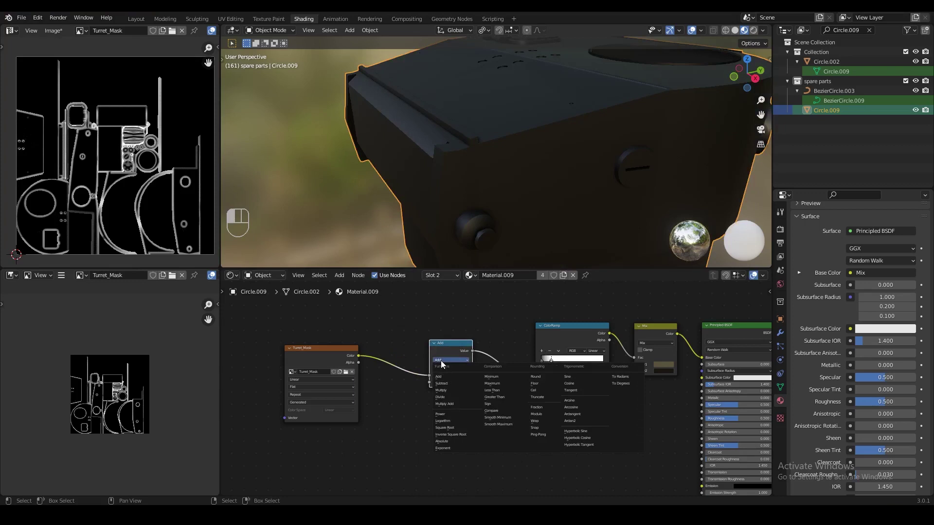
left_click(443, 414)
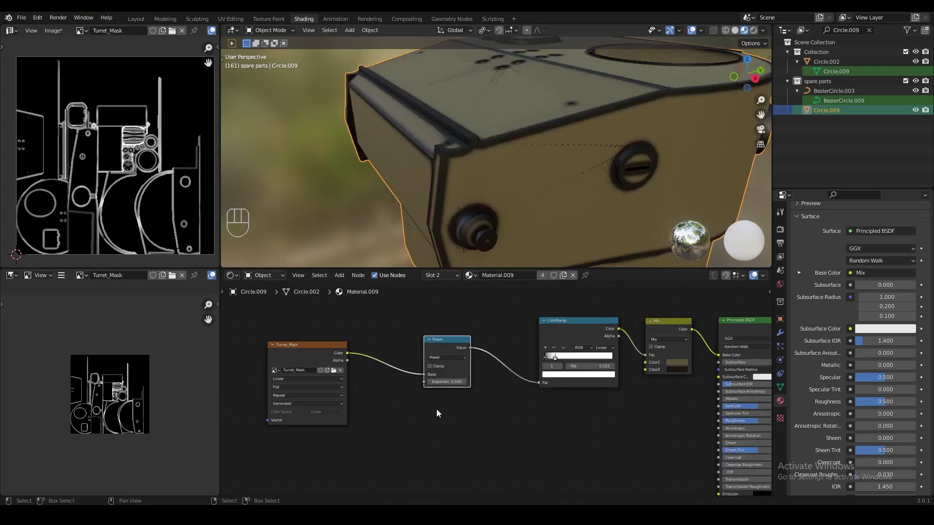
Step: Move the Turret_Mask node away from the Power node and set the Power node's Exponent to 1.000
scroll(437, 410, "up", 1)
middle_click_drag(436, 410, 483, 411)
scroll(469, 391, "up", 2)
left_click_drag(339, 340, 302, 333)
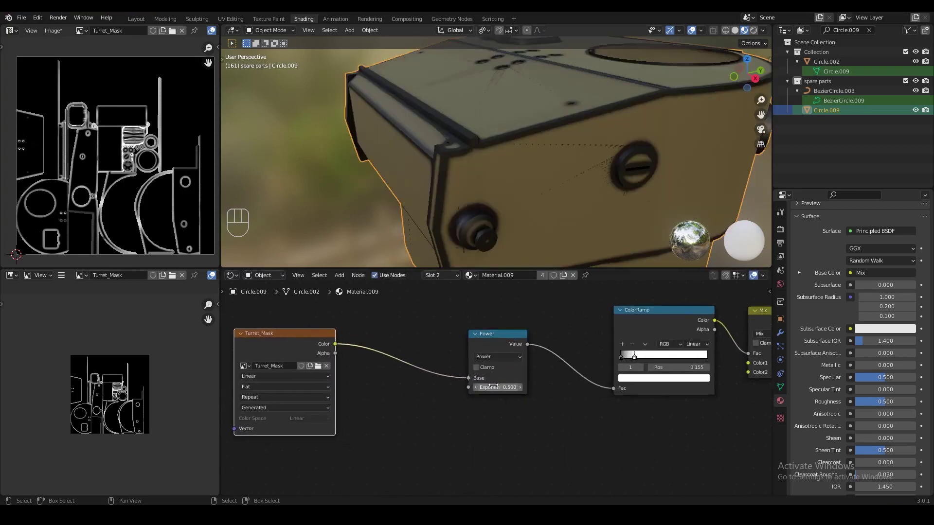
left_click_drag(493, 387, 508, 387)
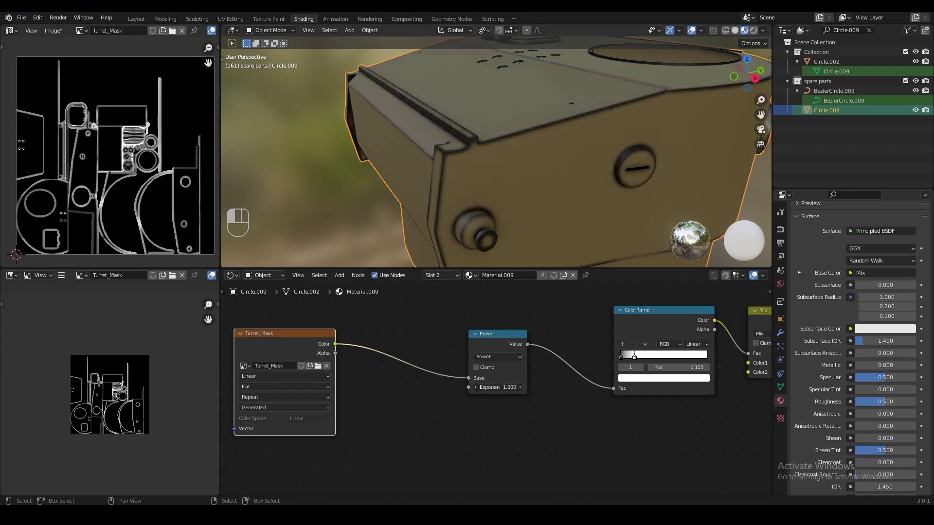
Step: Add a Noise Texture with its Color driving the Power node's Exponent, and raise its Scale, Detail and Roughness
key("shift+a")
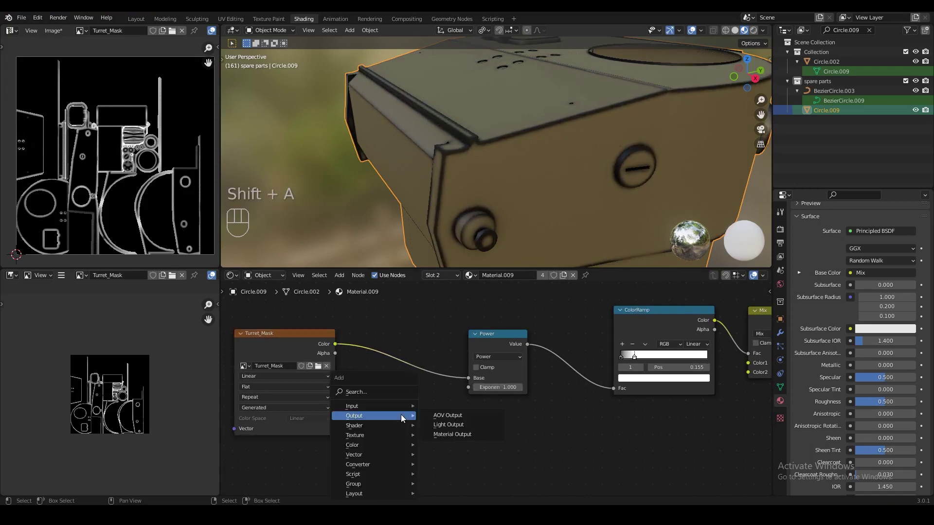
left_click(387, 393)
type("noise")
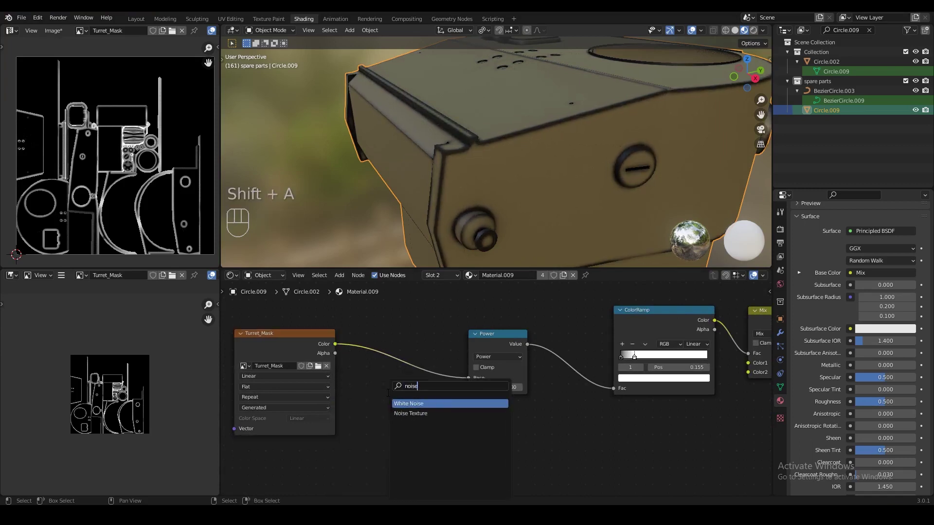
left_click(408, 413)
left_click(398, 423)
left_click_drag(438, 422, 468, 388)
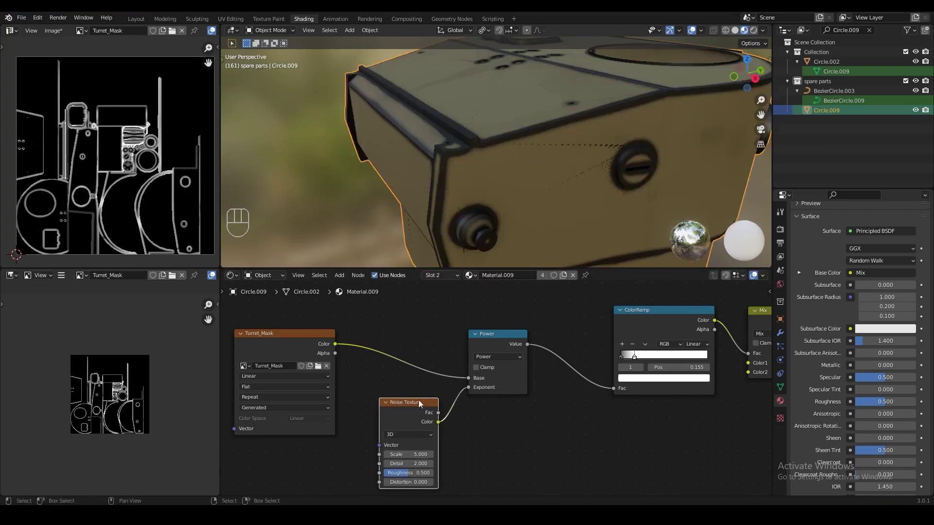
left_click_drag(409, 454, 443, 455)
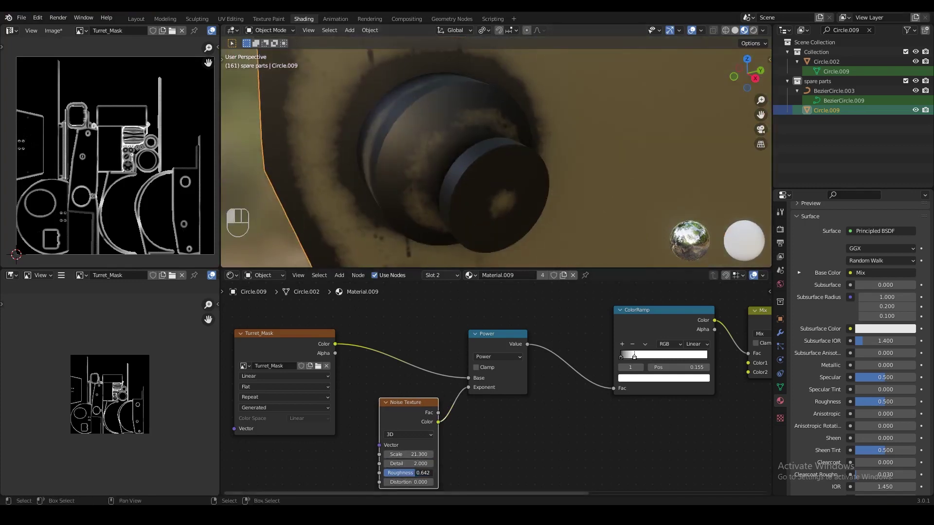
left_click_drag(409, 464, 418, 464)
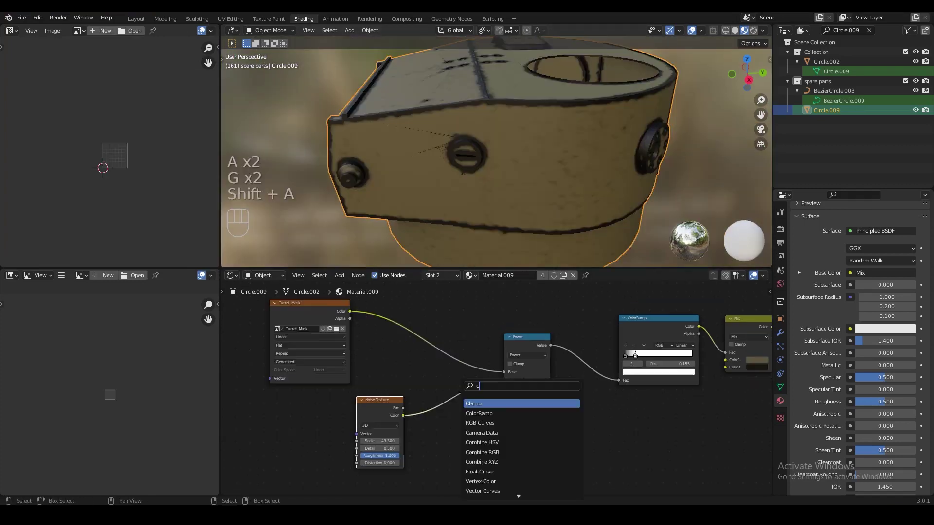
Step: Insert a ColorRamp between the Noise Texture and the Power node's Exponent and move its black stop toward the middle
type("olor")
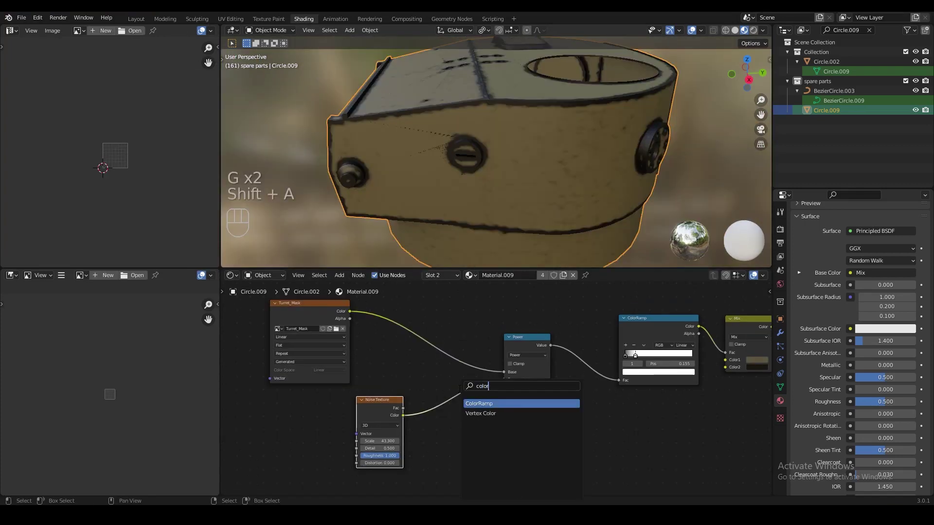
left_click(478, 404)
left_click(447, 393)
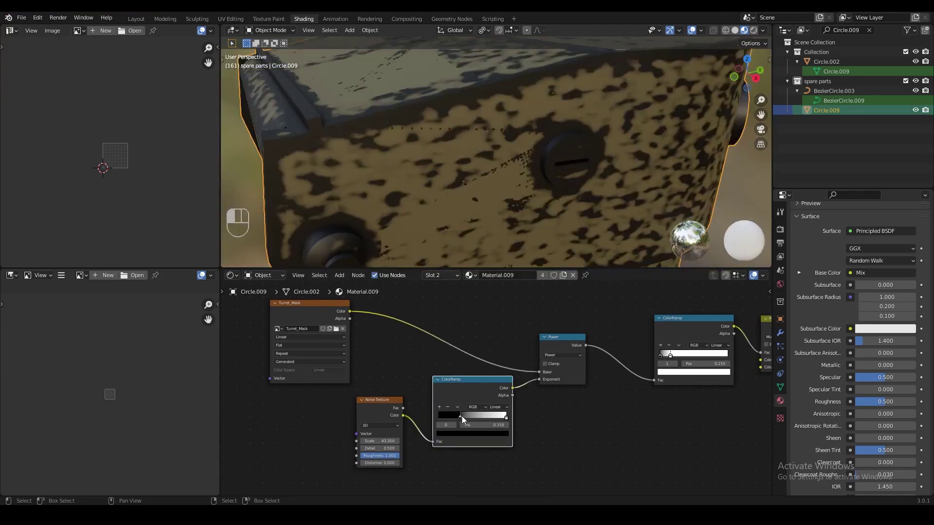
left_click_drag(458, 416, 474, 417)
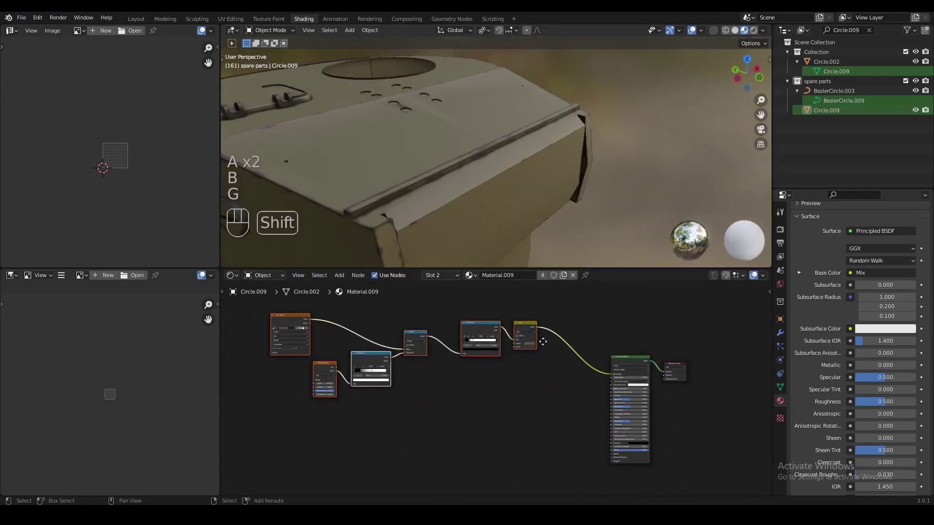
Step: Duplicate the selected mask, noise, Power, ColorRamp and Mix nodes and place the copies below the originals
left_click(568, 308)
key("shift+d")
left_click(576, 408)
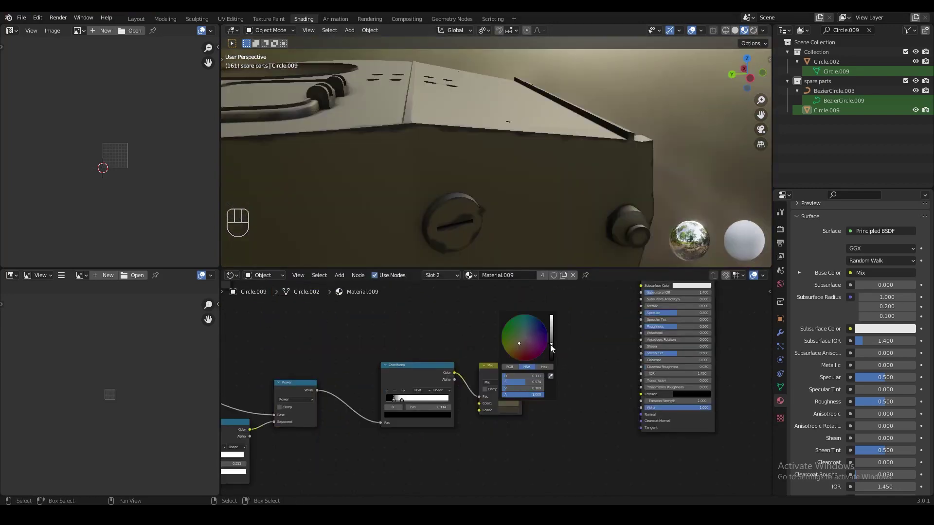
Step: Set the duplicated Mix node's Color2 to black and connect its Color output to the Principled BSDF's Roughness
left_click(508, 410)
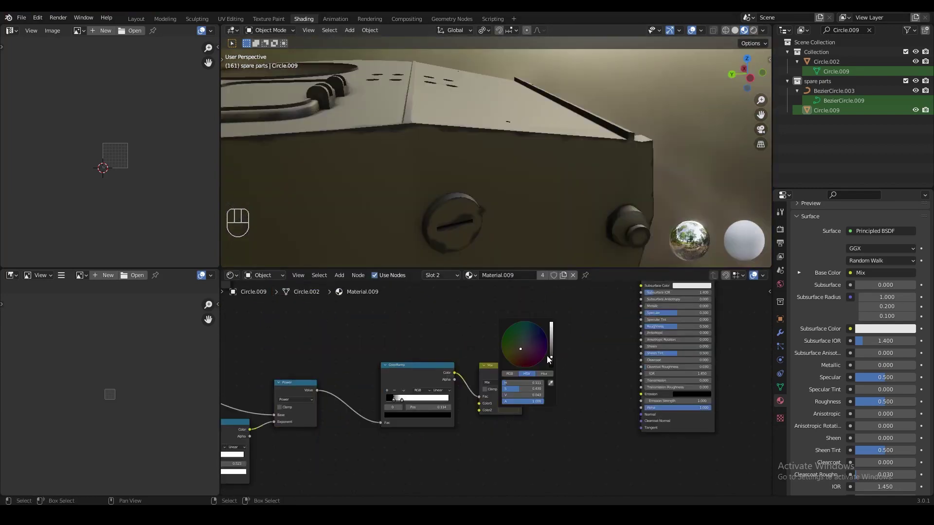
left_click_drag(552, 358, 553, 367)
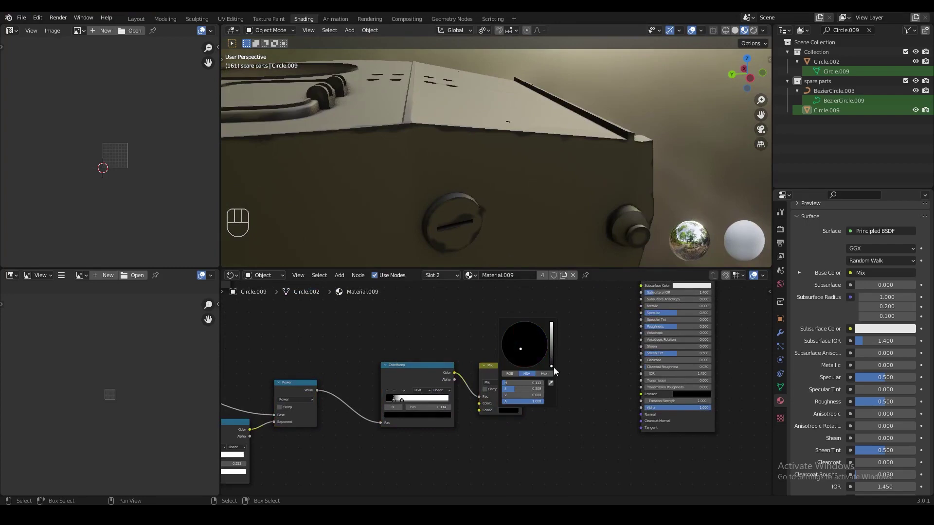
middle_click_drag(567, 344, 540, 357)
scroll(515, 376, "up", 2)
left_click_drag(501, 382, 633, 330)
scroll(627, 336, "down", 1)
Step: Set the roughness Mix node's Color1 to grey with saturation 0.000 and value 0.520, checking the reflections on the turret
middle_click_drag(521, 159, 500, 186)
scroll(516, 175, "up", 4)
scroll(515, 168, "up", 2)
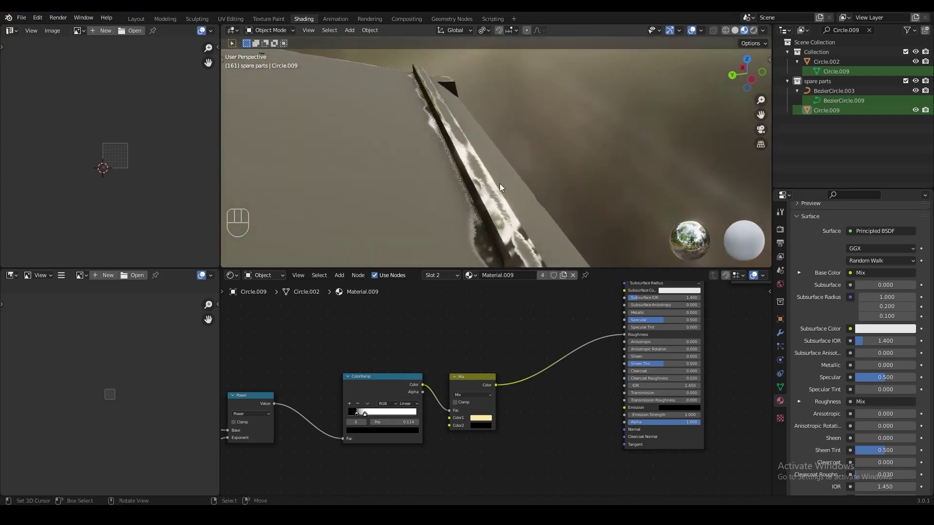
scroll(497, 392, "up", 2)
left_click(476, 428)
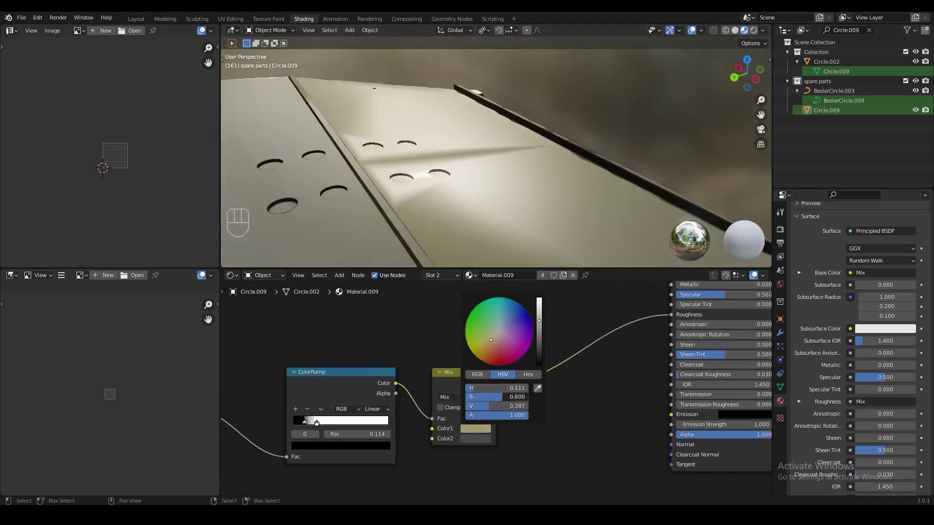
left_click_drag(502, 397, 466, 397)
mouse_move(539, 320)
left_mouse_down()
mouse_move(539, 329)
mouse_move(539, 315)
left_mouse_up()
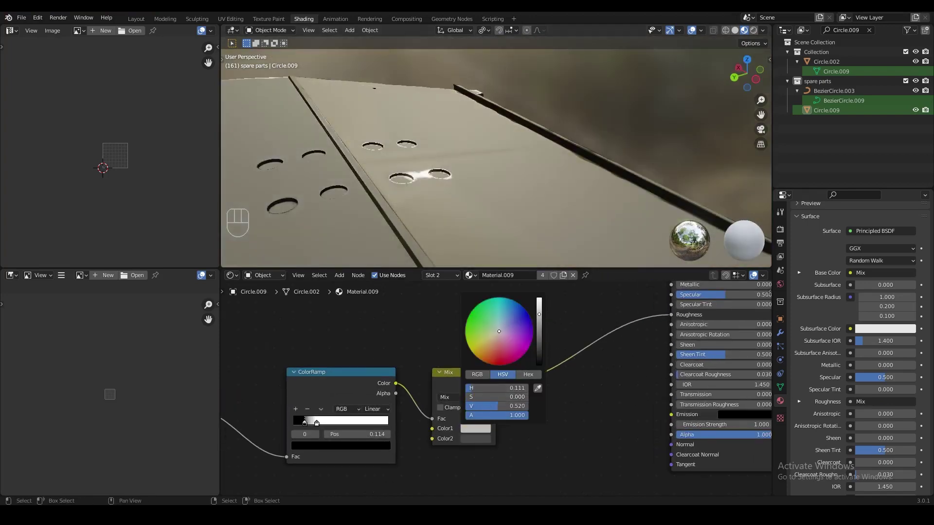
middle_click_drag(535, 209, 640, 200)
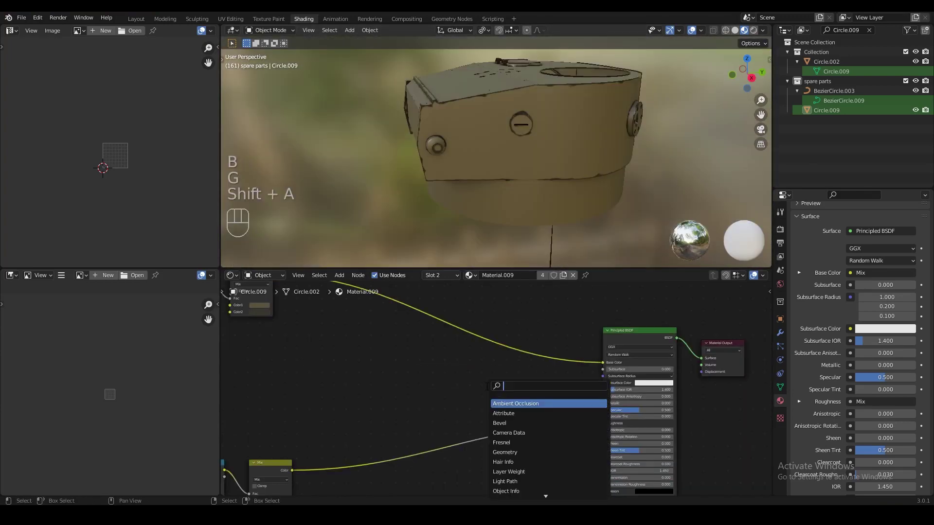
Step: Add a Smudges.png Image Texture and a MixRGB node, with the image driving its Fac and its output feeding the base-colour Mix's Color1
type("image")
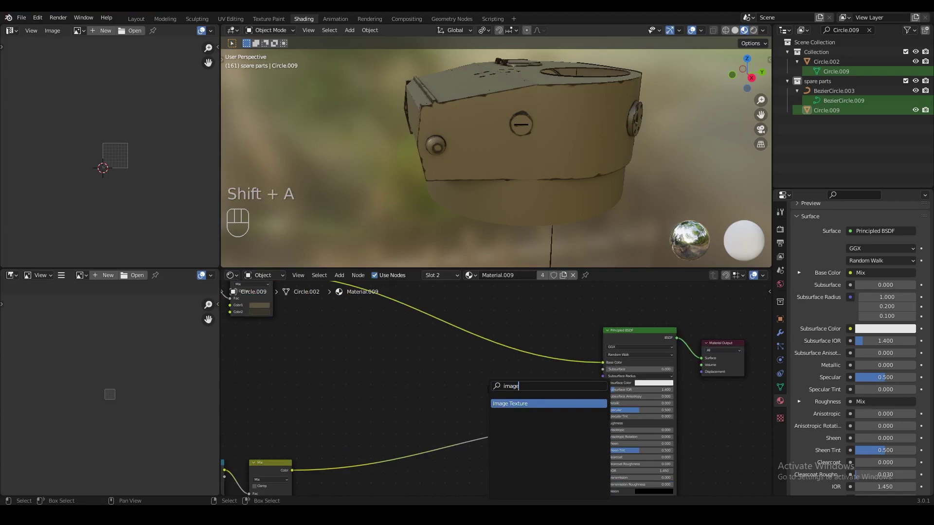
left_click(506, 405)
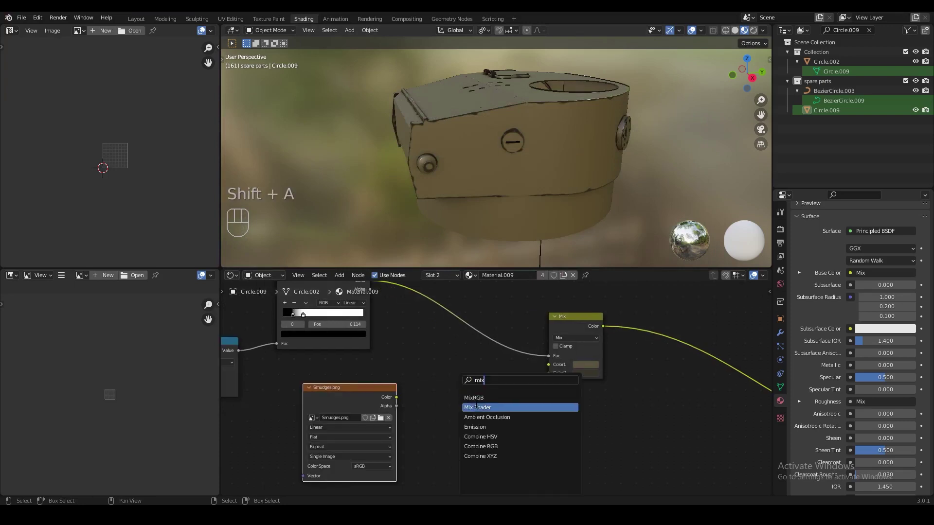
left_click(474, 397)
left_click(454, 384)
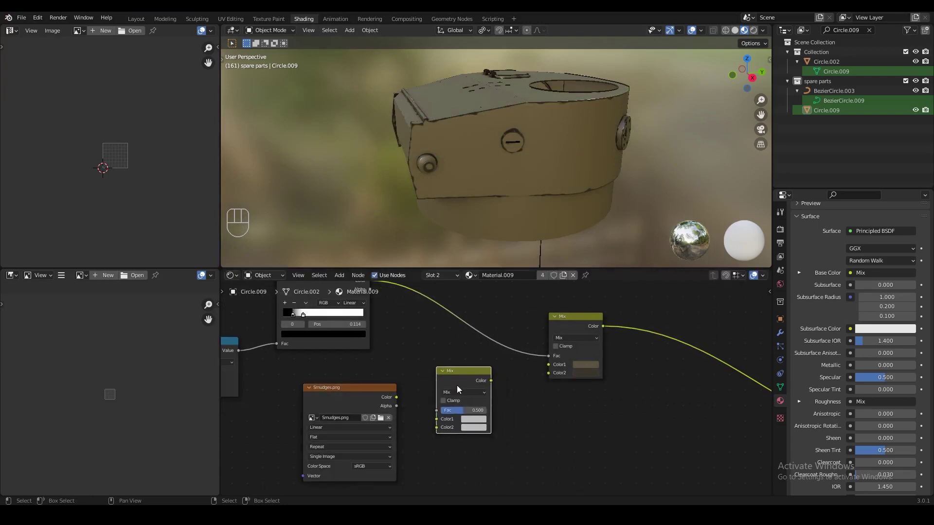
left_click_drag(490, 380, 548, 363)
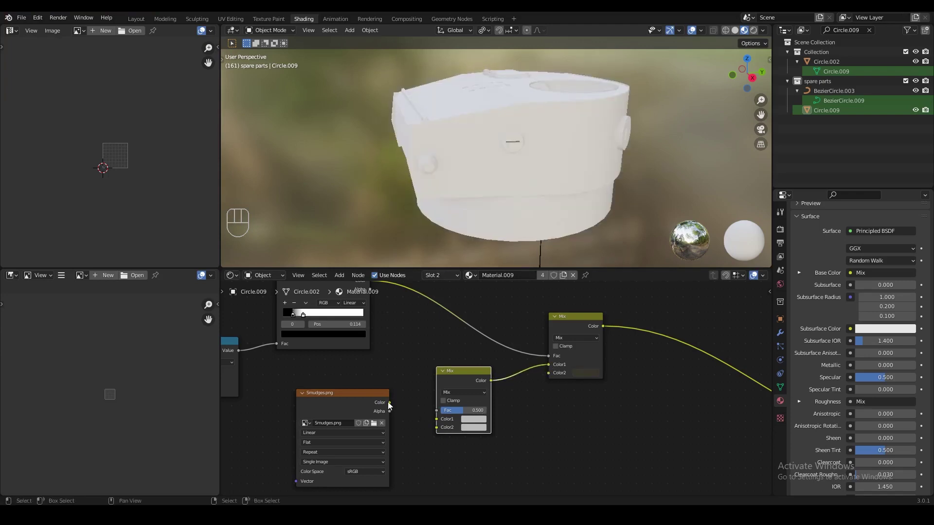
left_click_drag(390, 404, 435, 411)
Step: Set the smudge Mix's Color1 to blue with hue 0.667 and value 0.500 and Color2 to bright green, then inspect the smudge pattern
left_click(474, 419)
left_click(517, 322)
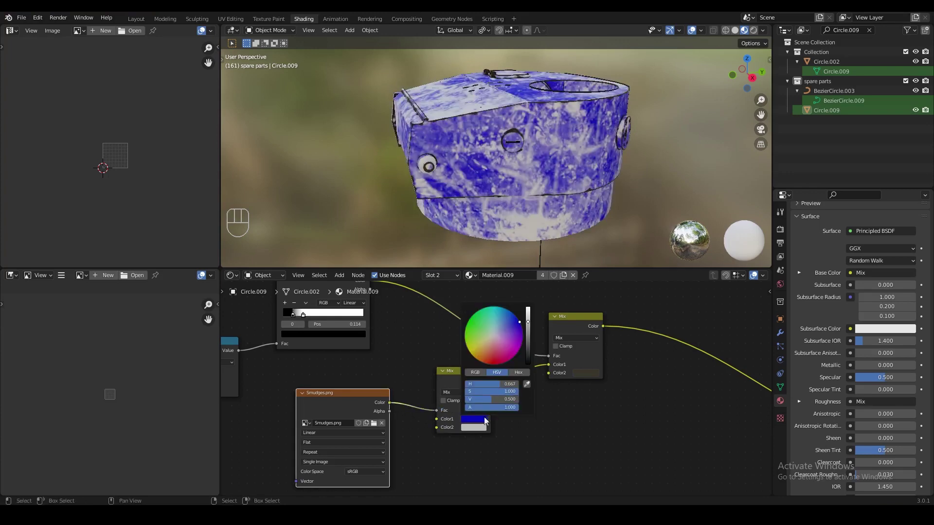
left_click(480, 427)
left_click_drag(493, 354, 466, 353)
middle_click_drag(410, 150, 497, 200)
scroll(496, 200, "up", 2)
middle_click_drag(497, 199, 521, 219)
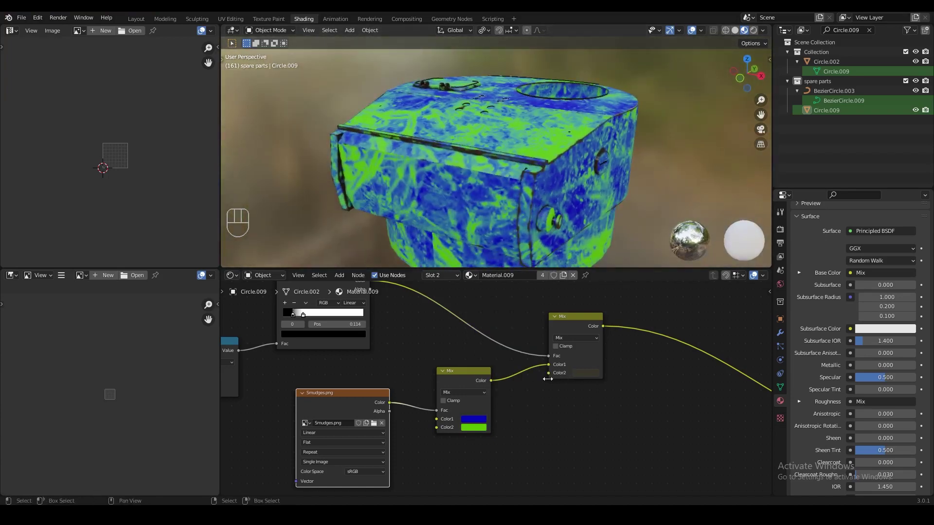
Step: Copy the base-colour Mix's original Color1 (5D543D) to the smudge Mix's Color1, restore their link, and set Color2 to 544C37
left_click_drag(547, 365, 524, 372)
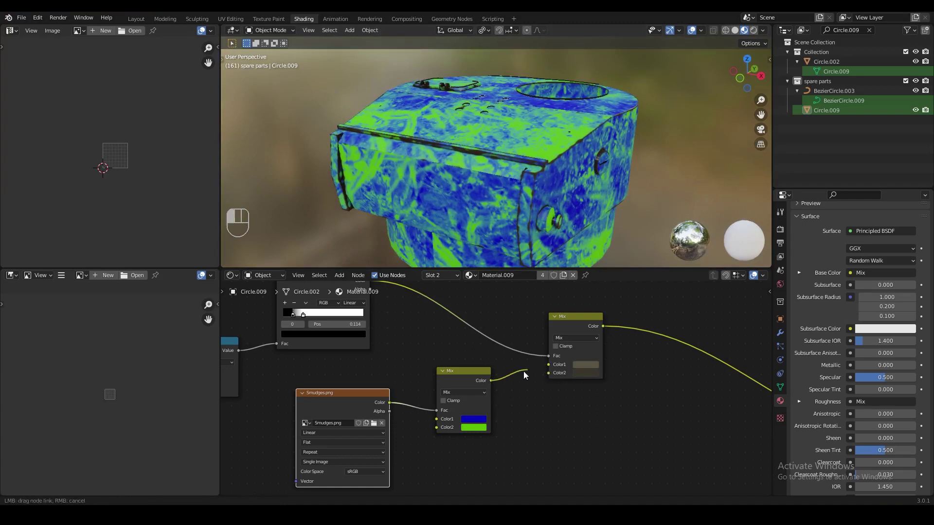
left_click(583, 364)
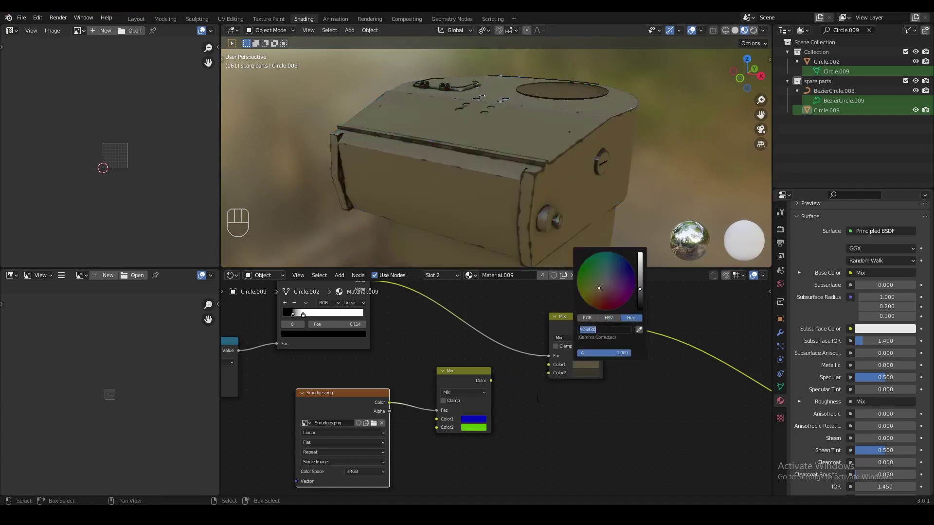
left_click_drag(491, 380, 548, 364)
left_click(476, 419)
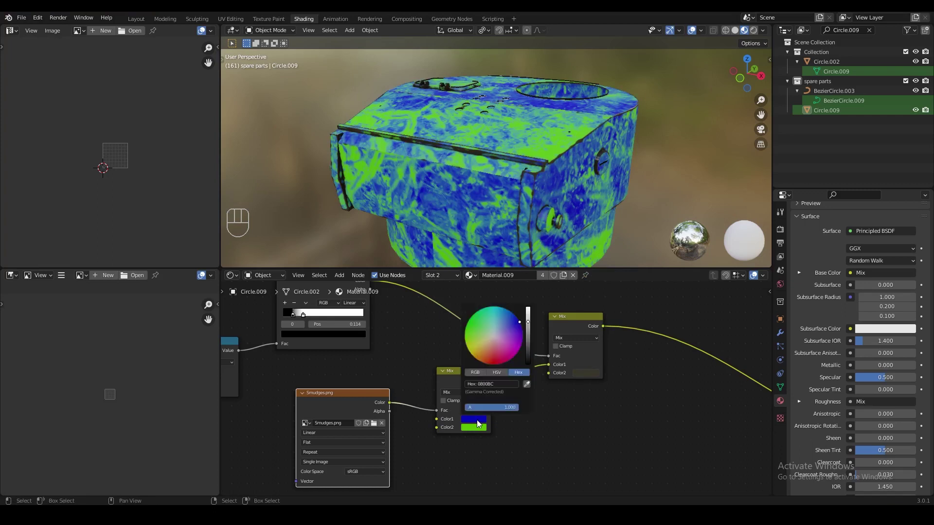
left_click(541, 408)
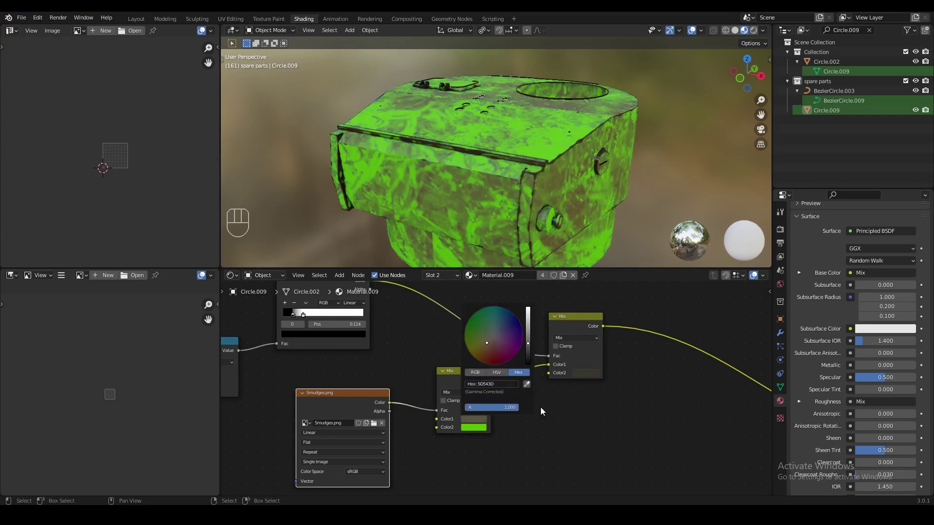
left_click(476, 428)
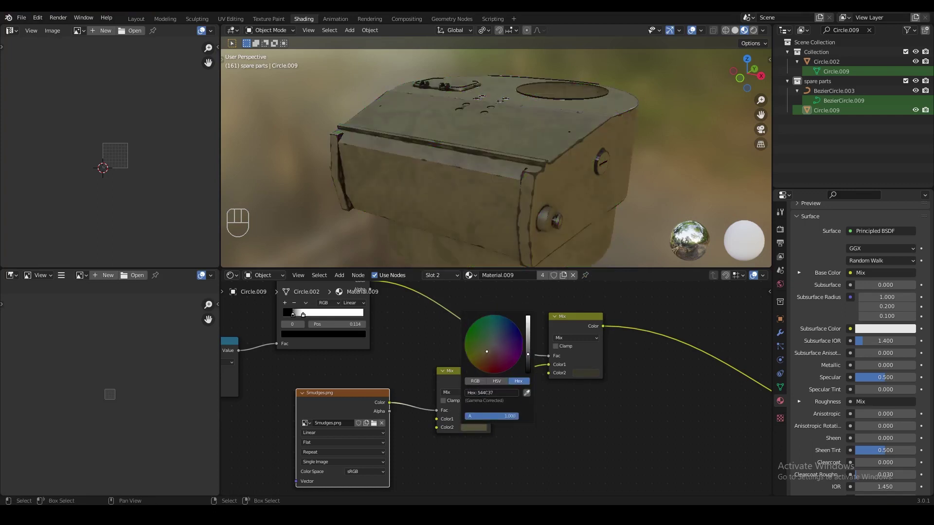
Step: Reposition the smudge nodes and add Texture Coordinate and Mapping nodes feeding the Smudges.png texture's Vector from UV
key("g")
left_click(486, 414)
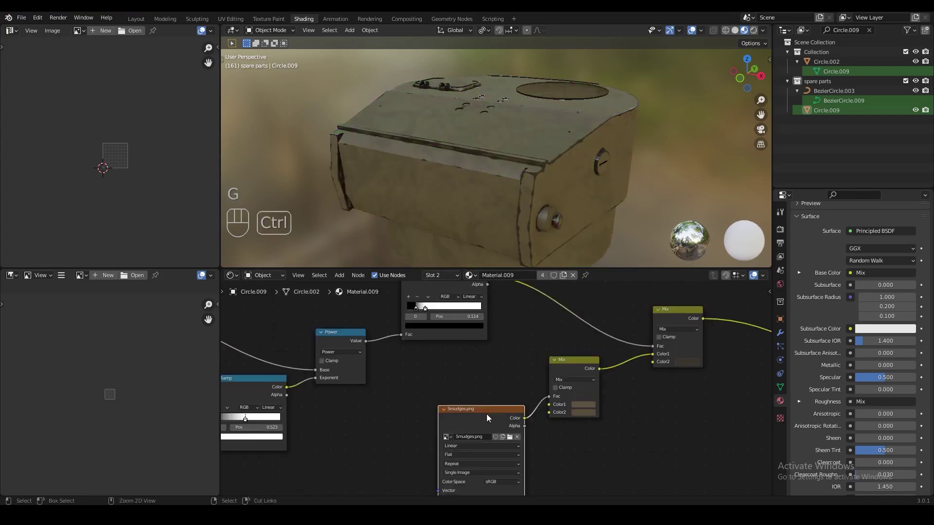
key("ctrl+t")
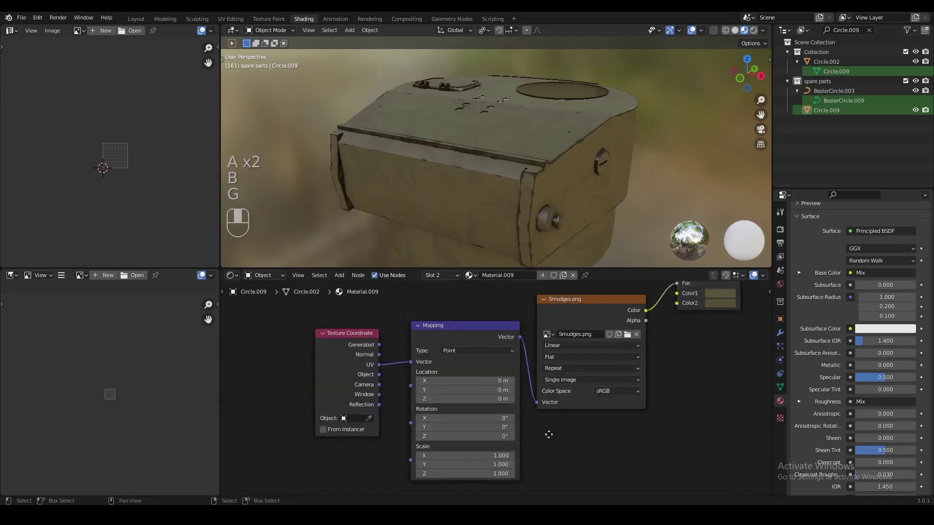
Step: Try a scale of 4 on the smudge texture's Mapping node, and settle on 0.500 for X, Y and Z
middle_click_drag(548, 433, 567, 448)
scroll(491, 405, "up", 3)
middle_click_drag(468, 407, 436, 365)
left_click(471, 438)
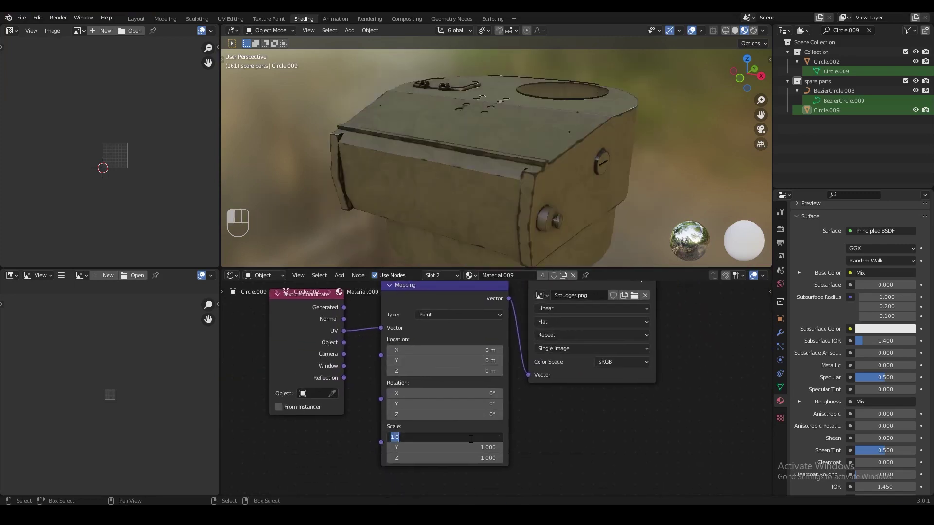
type("4")
key("Tab")
type("4")
key("Tab")
type("4")
key("Return")
middle_click_drag(584, 207, 540, 211)
left_click(467, 437)
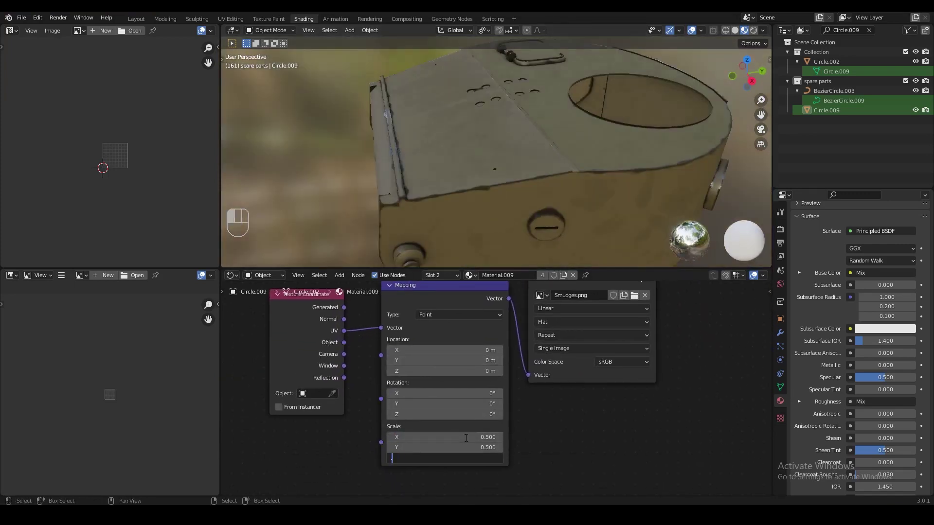
Step: Insert a ColorRamp between the Smudges.png texture's Color output and the smudge Mix's Fac
key("shift+a")
type("color")
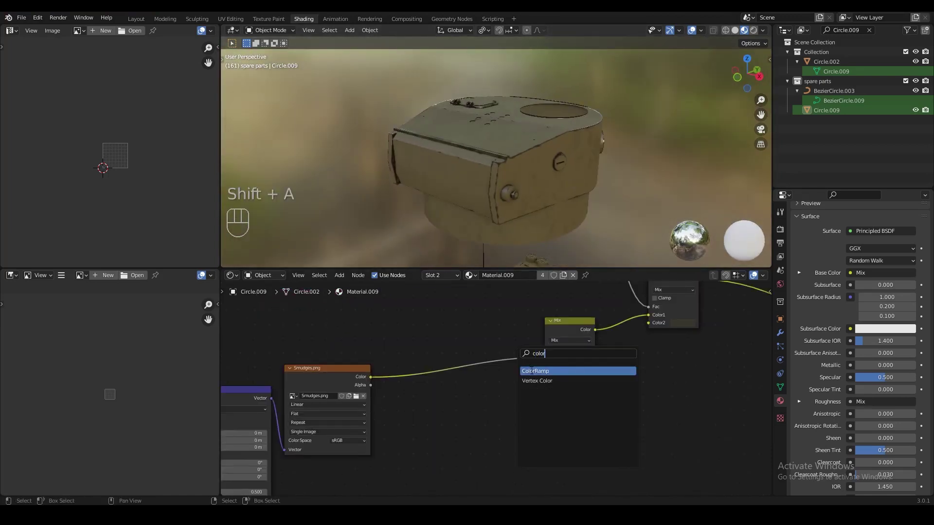
left_click(532, 370)
left_click(428, 356)
Step: Slide the smudge ColorRamp's white stop to about position 0.036, inspecting the colour variation on the turret
middle_click_drag(484, 204, 515, 216)
scroll(515, 216, "up", 3)
mouse_move(431, 381)
left_mouse_down()
mouse_move(497, 381)
mouse_move(440, 381)
left_mouse_up()
middle_click_drag(559, 198, 464, 186)
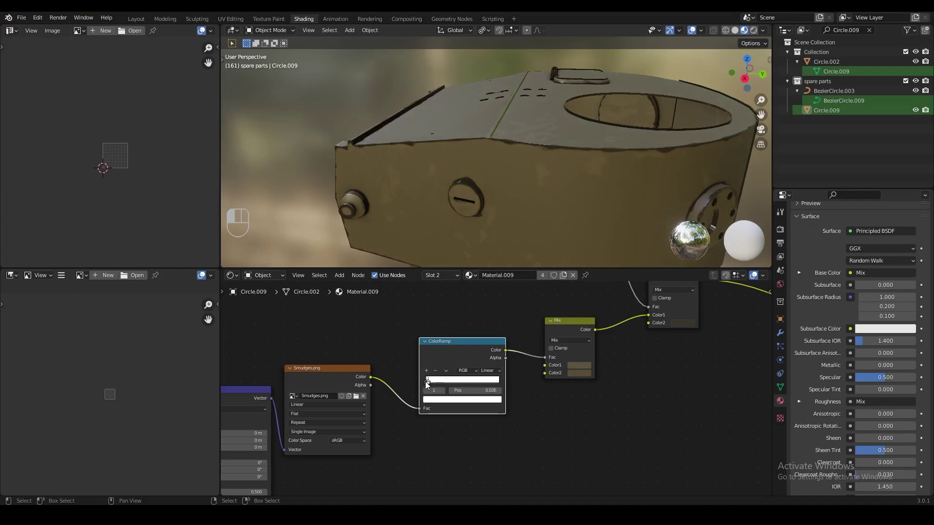